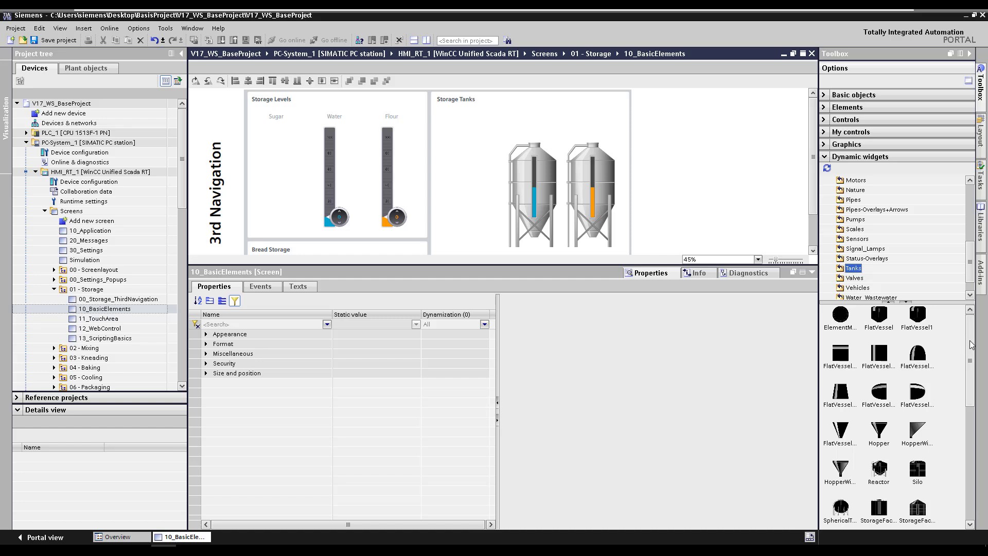
Place the Reactor widget from the Tanks dynamic widgets beside the two existing vessels in the Storage Tanks area
drag(967, 345, 964, 376)
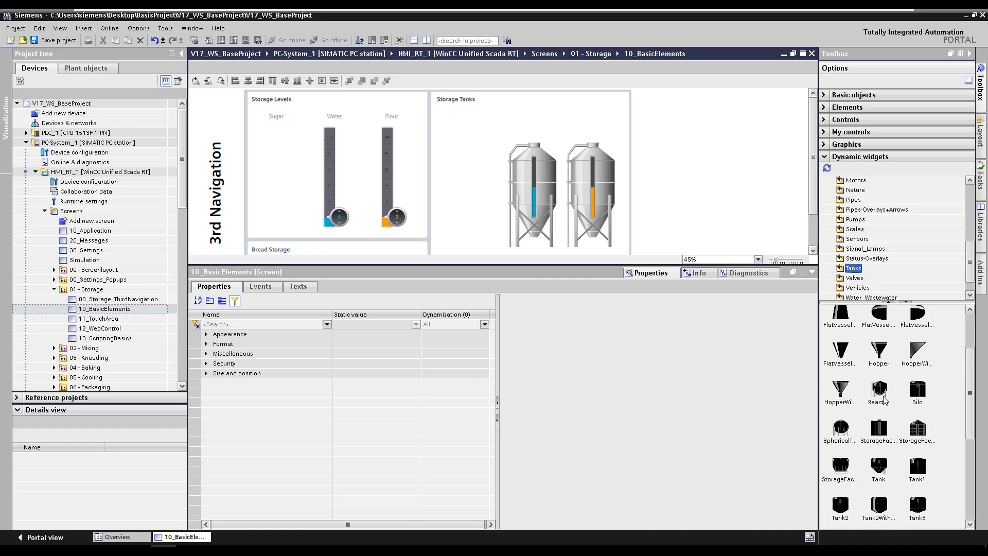
drag(880, 390, 492, 144)
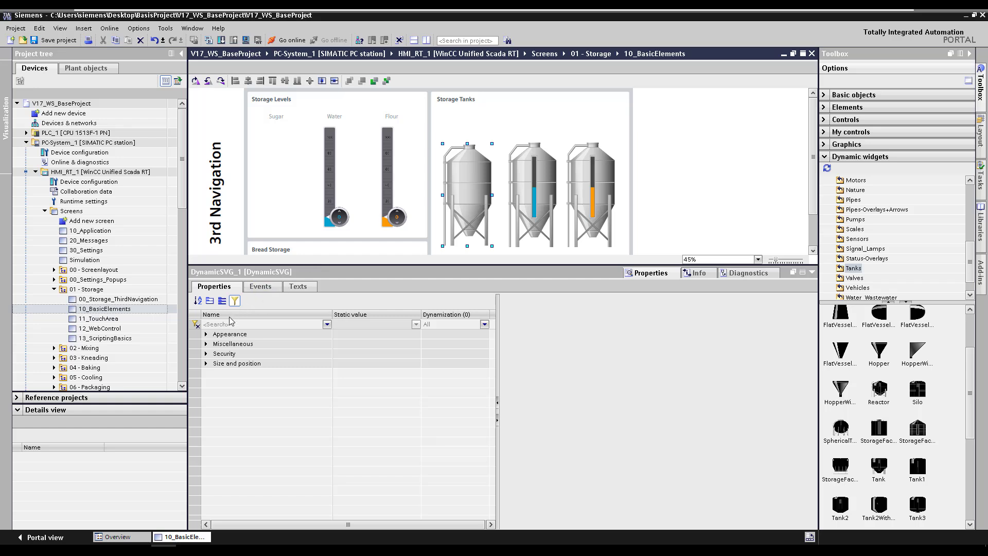
Enable DisplayFillLevel in the new tank's interface properties and set its FillLevelColor to green 83, 108, 27
click(206, 344)
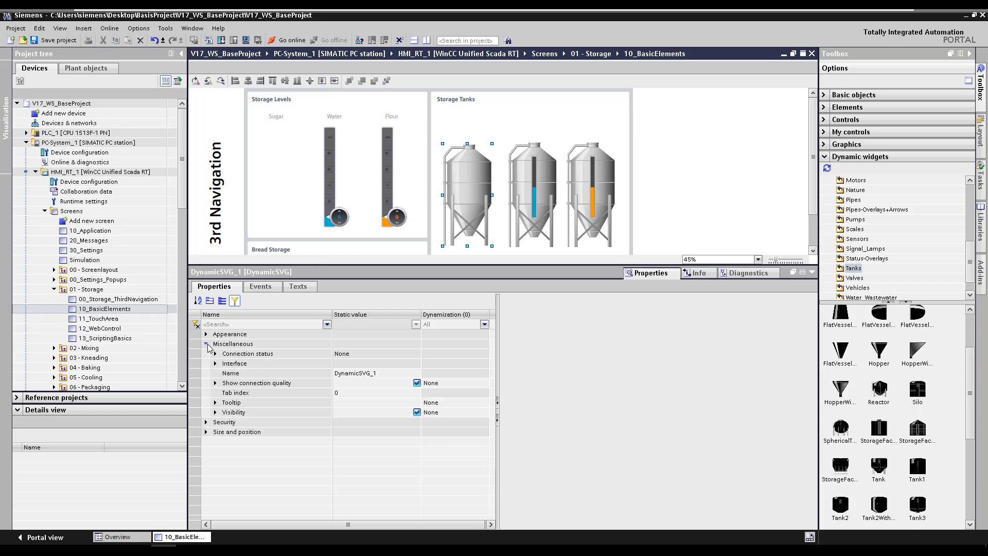
click(215, 364)
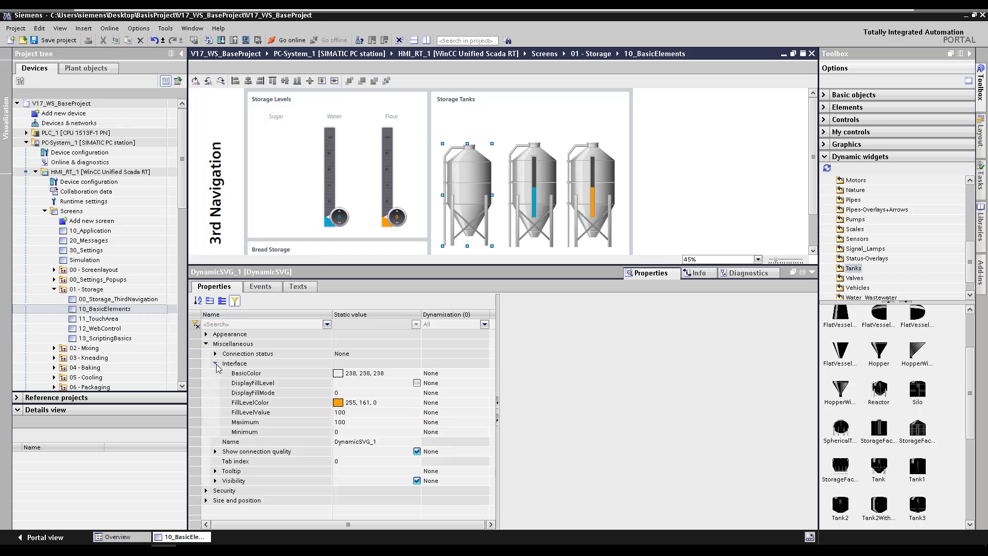
click(418, 384)
click(417, 383)
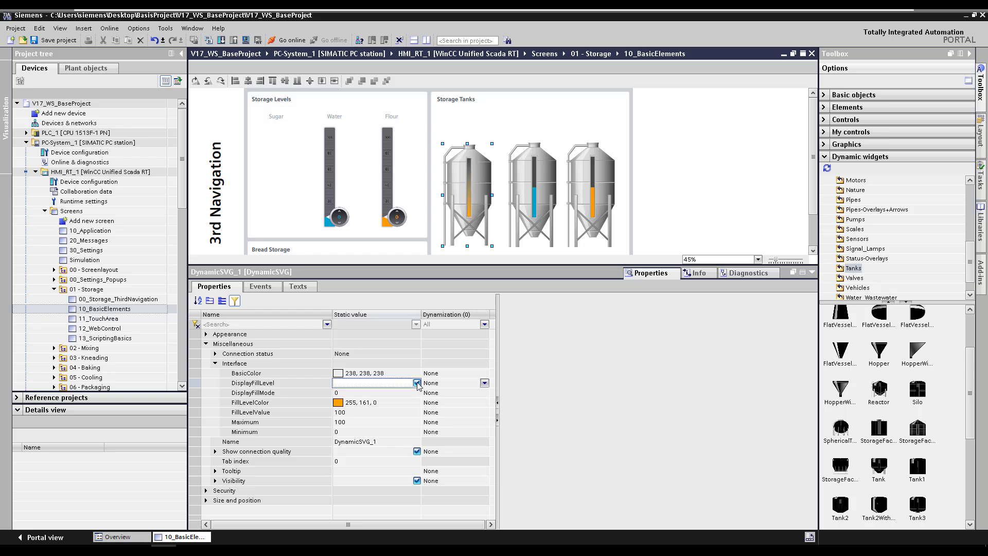
click(418, 402)
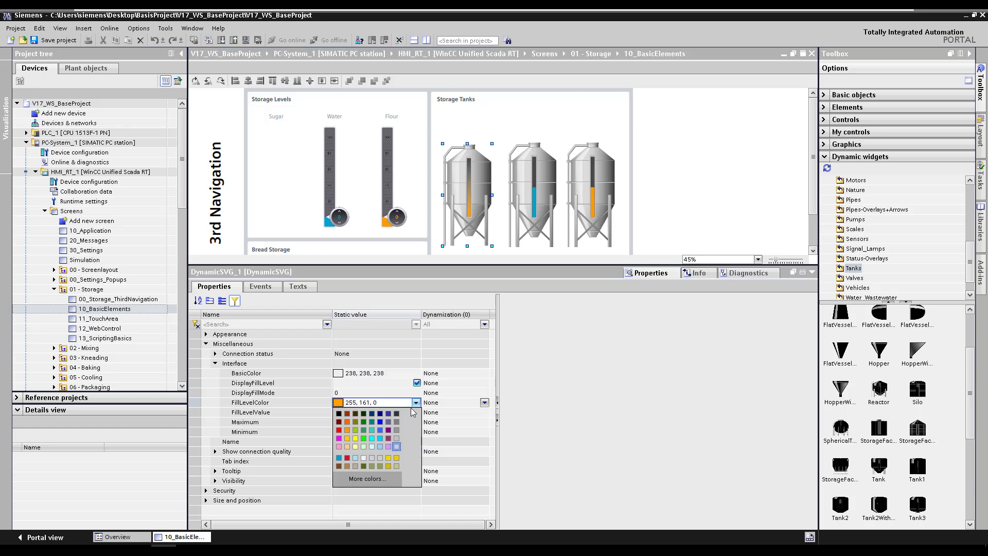
click(368, 470)
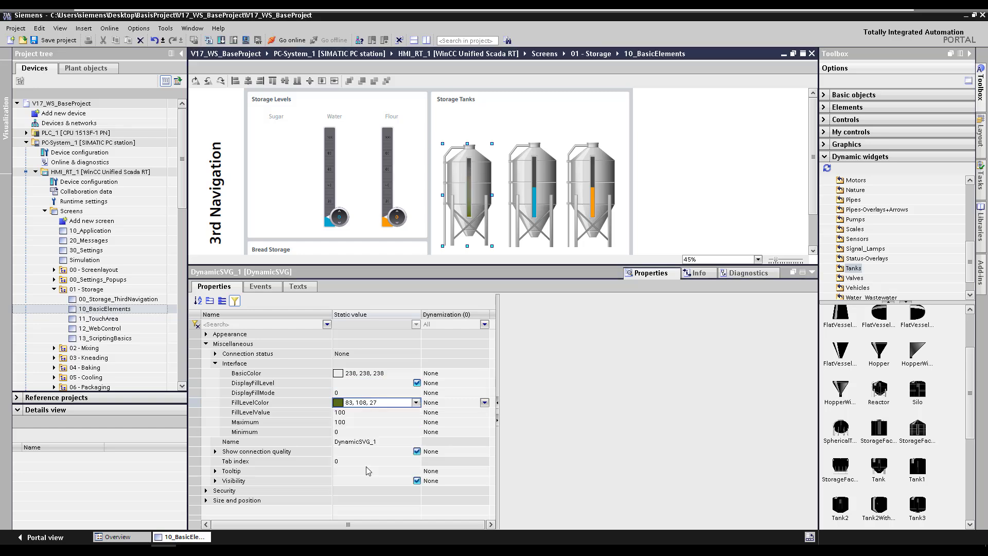
Dynamize the new tank's FillLevelValue with the Sugar tag from the Storage tag table in 01_Storage
click(379, 413)
click(431, 414)
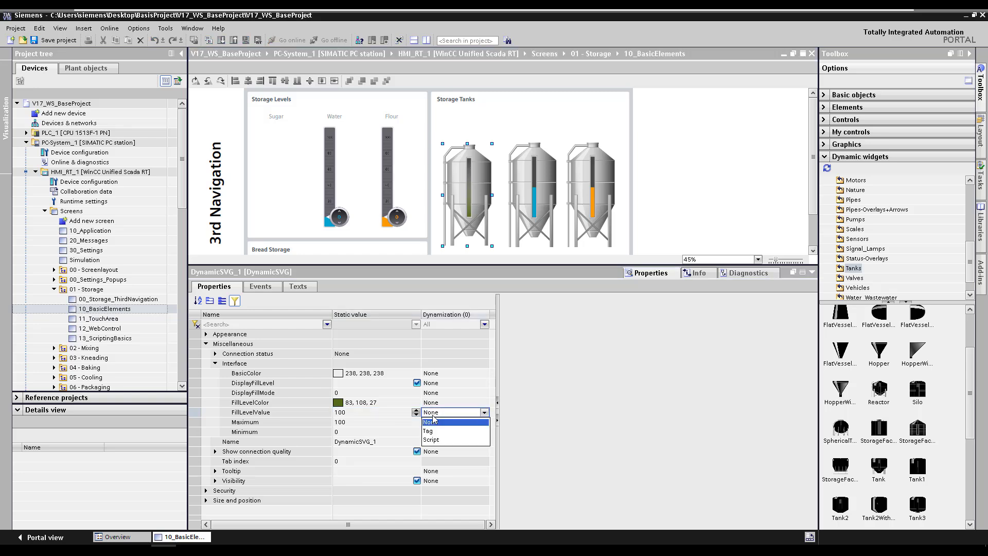
click(440, 432)
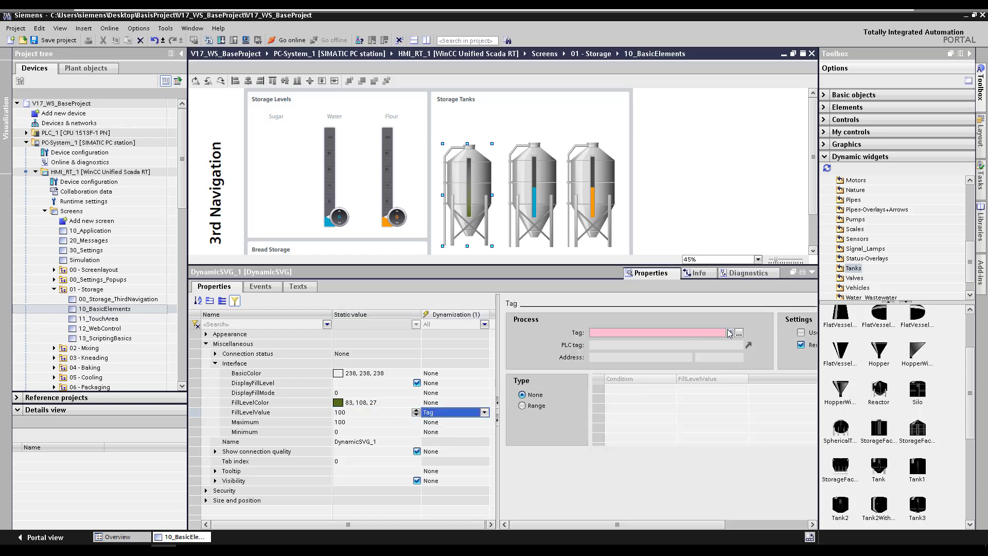
click(739, 333)
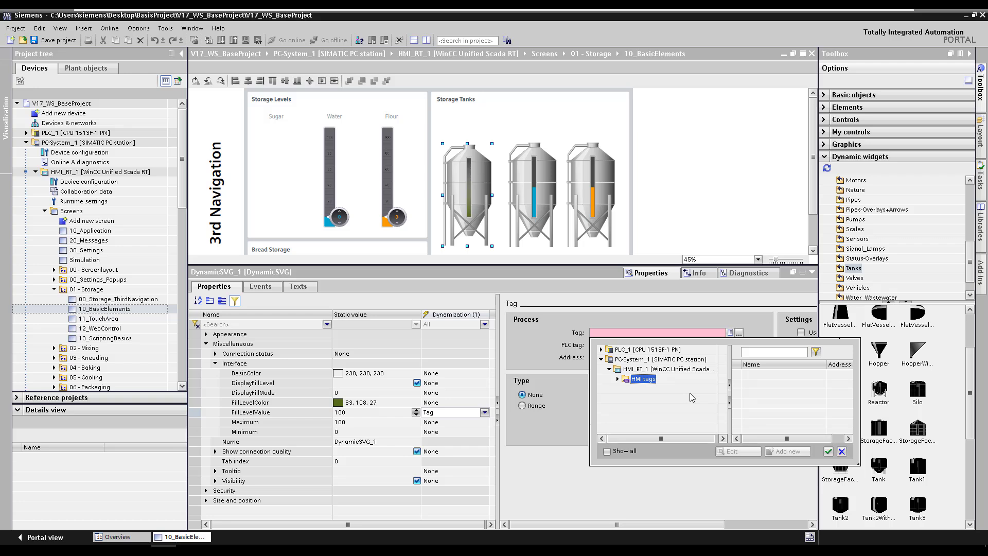
click(618, 380)
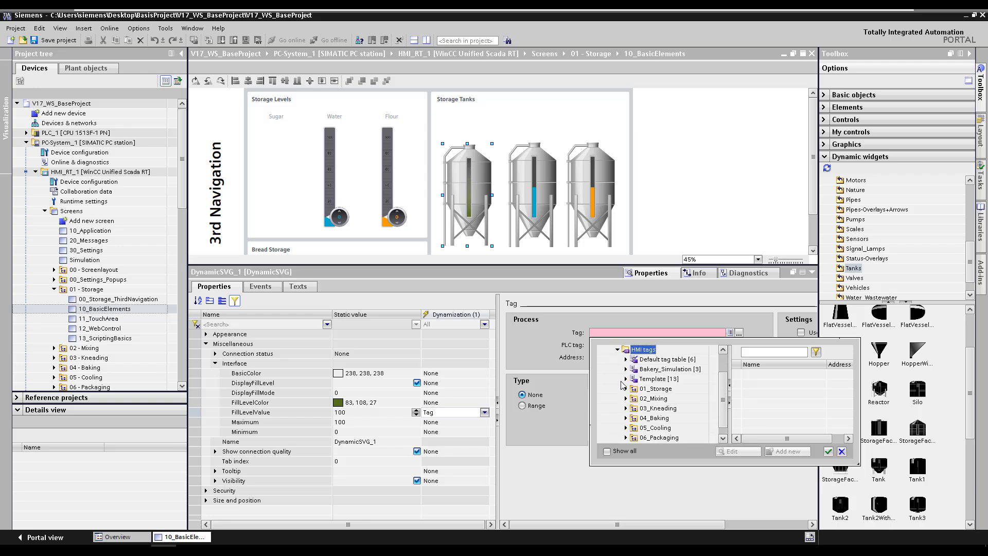
click(626, 389)
click(670, 401)
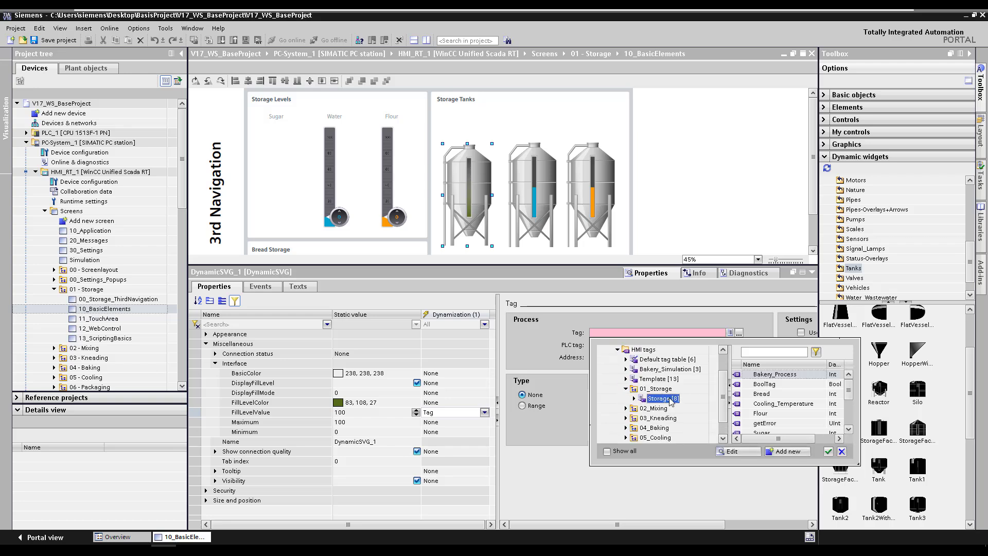
click(849, 430)
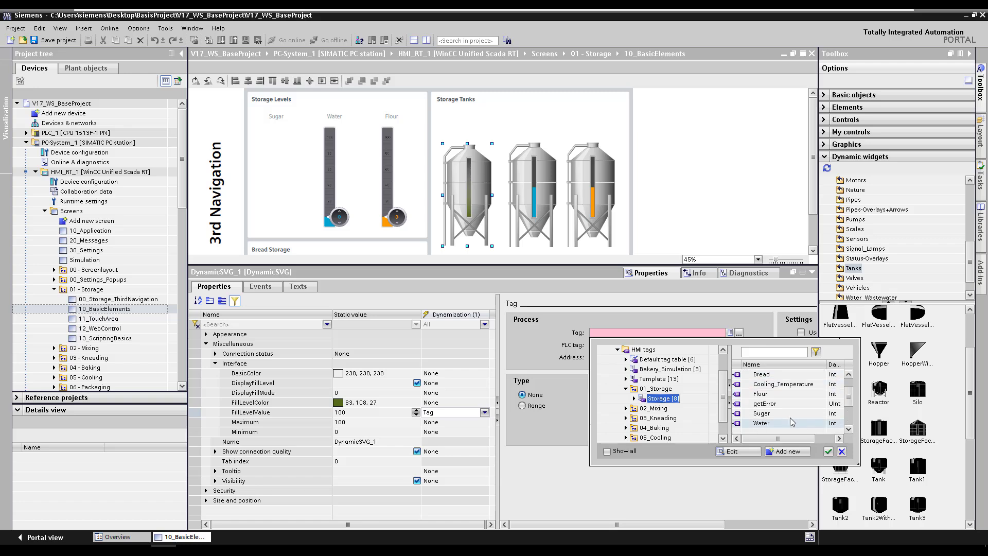
click(790, 413)
click(828, 451)
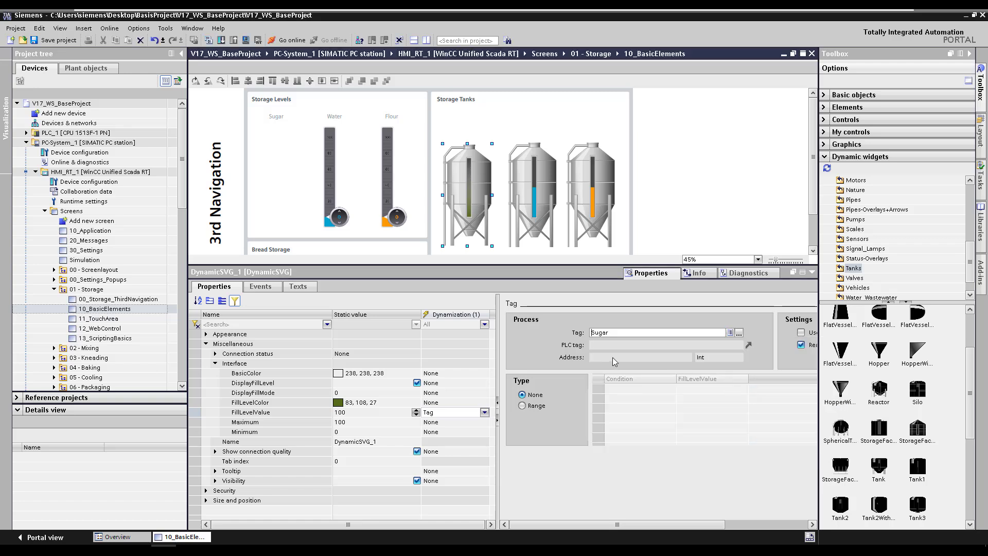
Add a slider beneath the Sugar label in Storage Levels and link its process value to the Sugar tag
click(831, 108)
drag(958, 170, 282, 127)
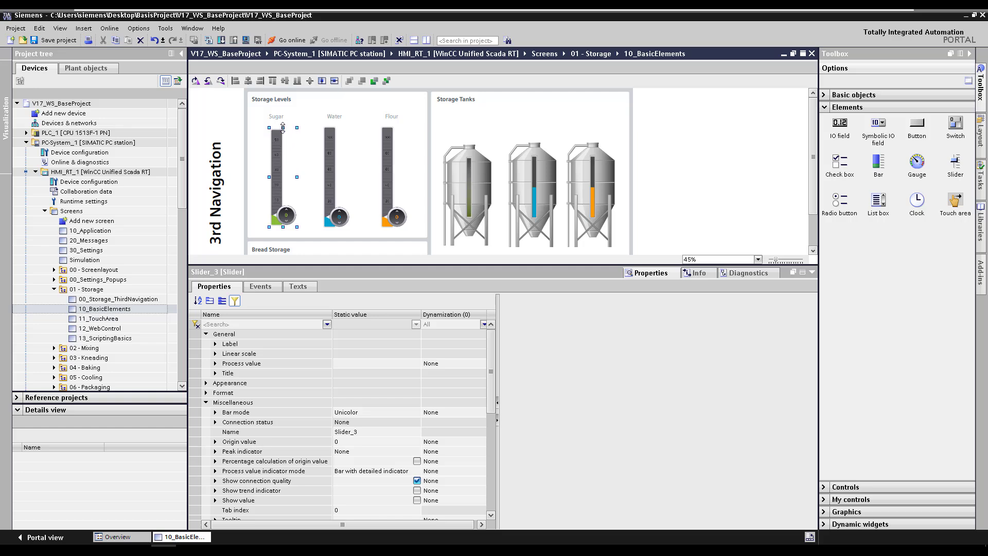
click(434, 365)
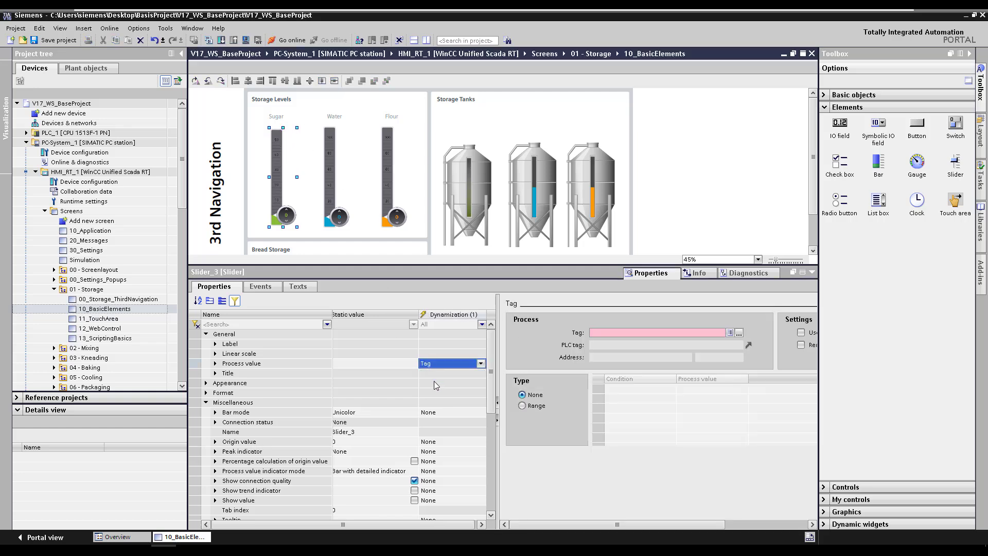
click(596, 333)
text(sug)
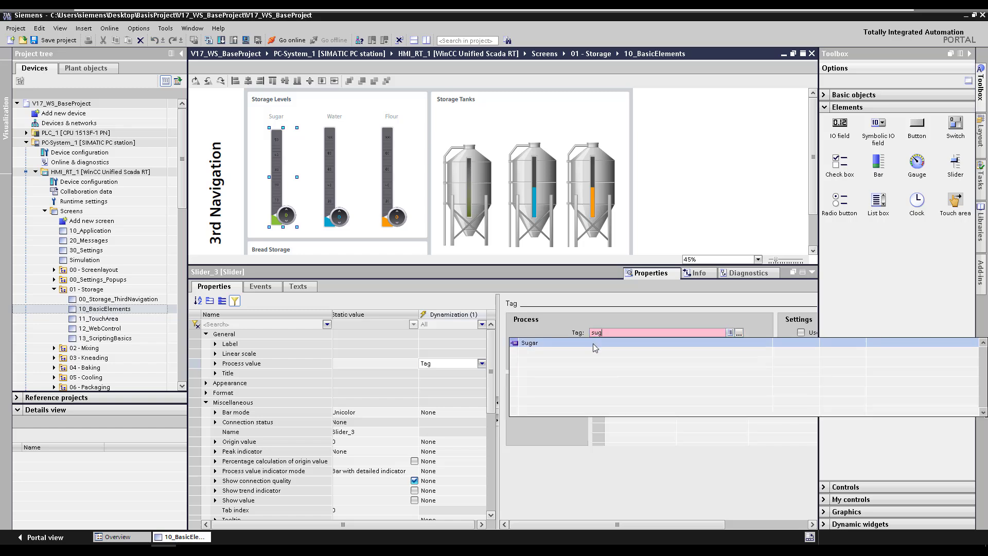
click(593, 344)
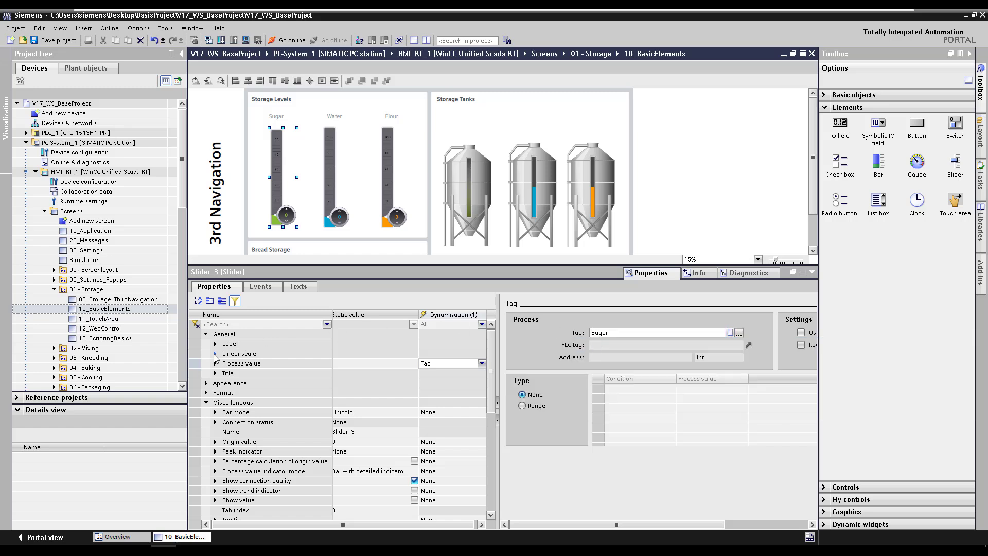
Set the maximum scale value of the Sugar slider's linear scale to 100
click(215, 353)
click(364, 422)
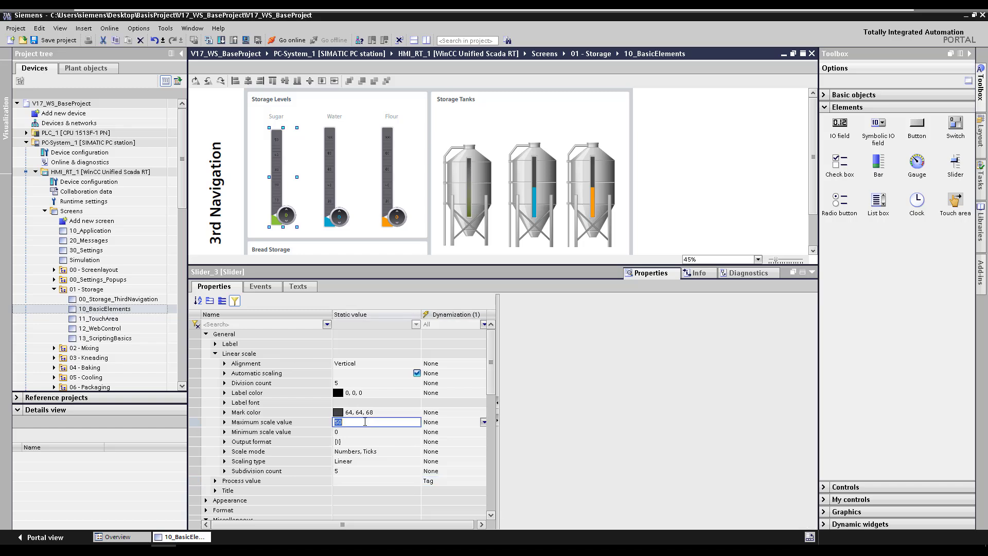
key(Return)
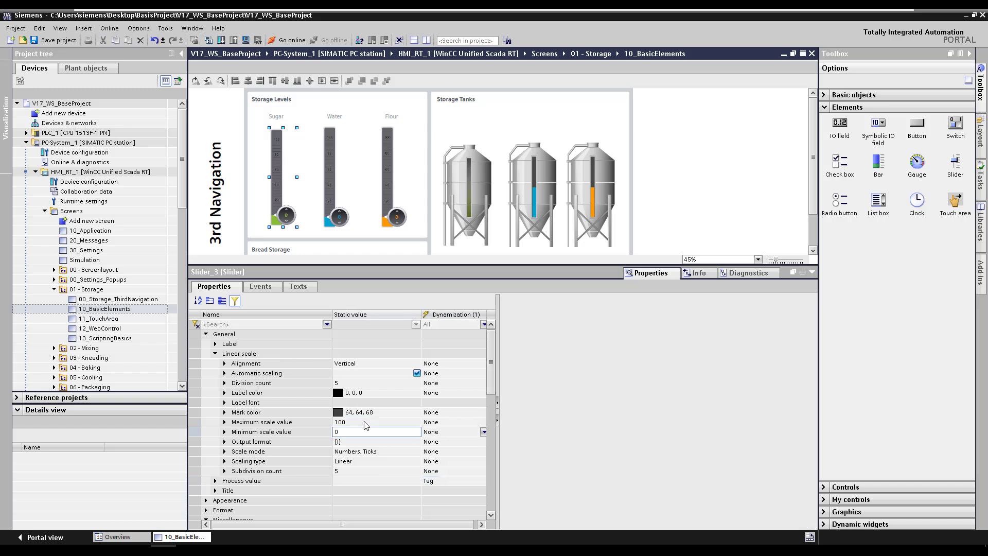
Download the HMI_RT_1 runtime to the device and confirm the load preview
click(103, 171)
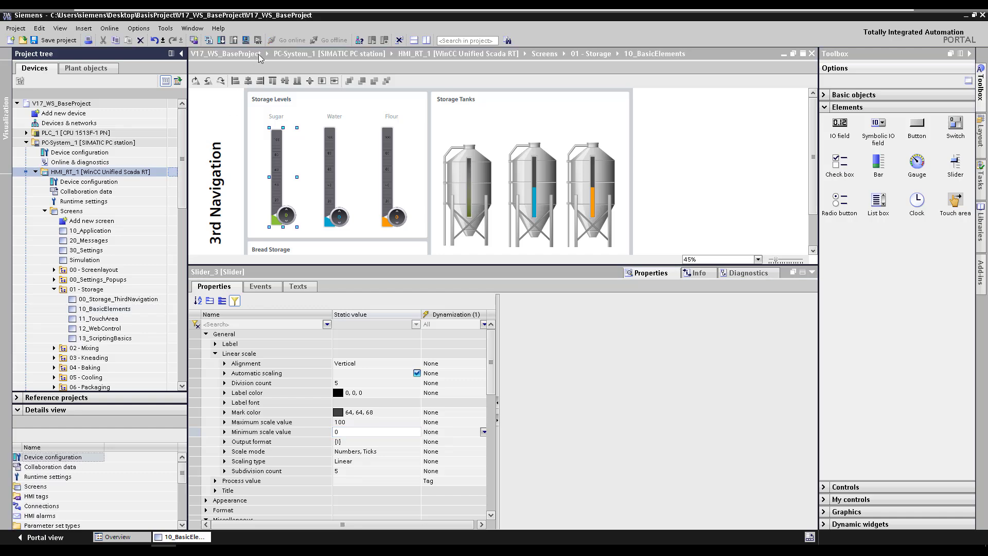
click(247, 41)
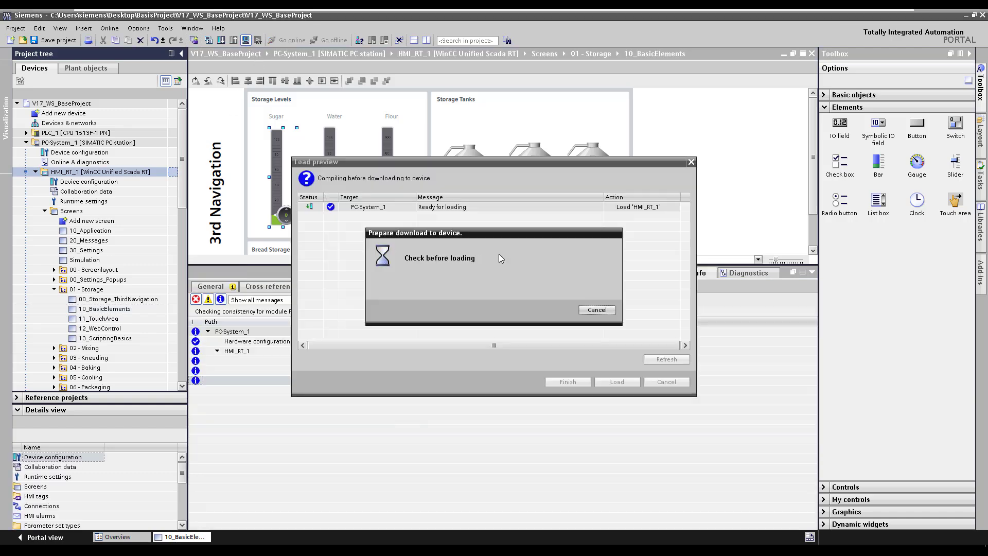
click(601, 380)
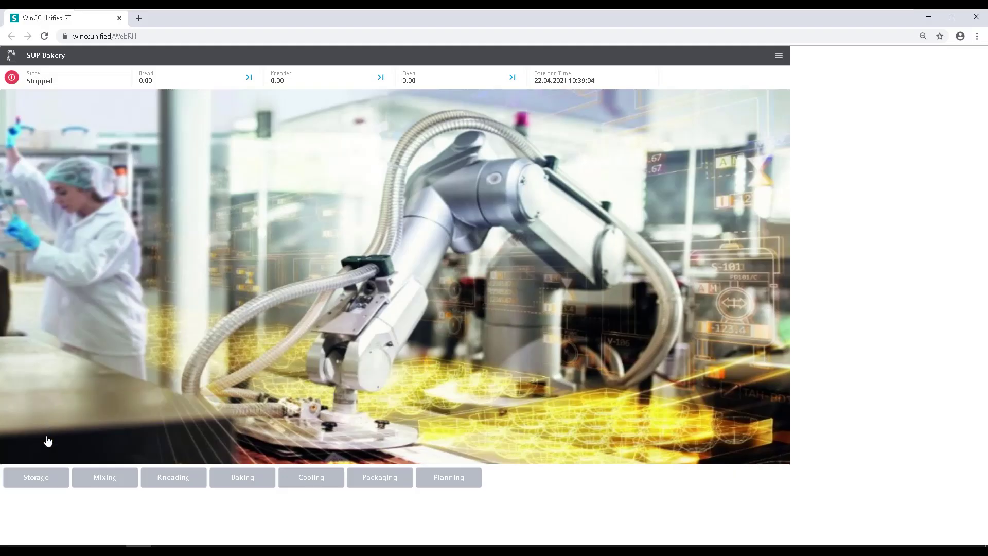
In the WinCC Unified runtime in the browser, open the Storage screen and raise the Sugar slider
click(36, 478)
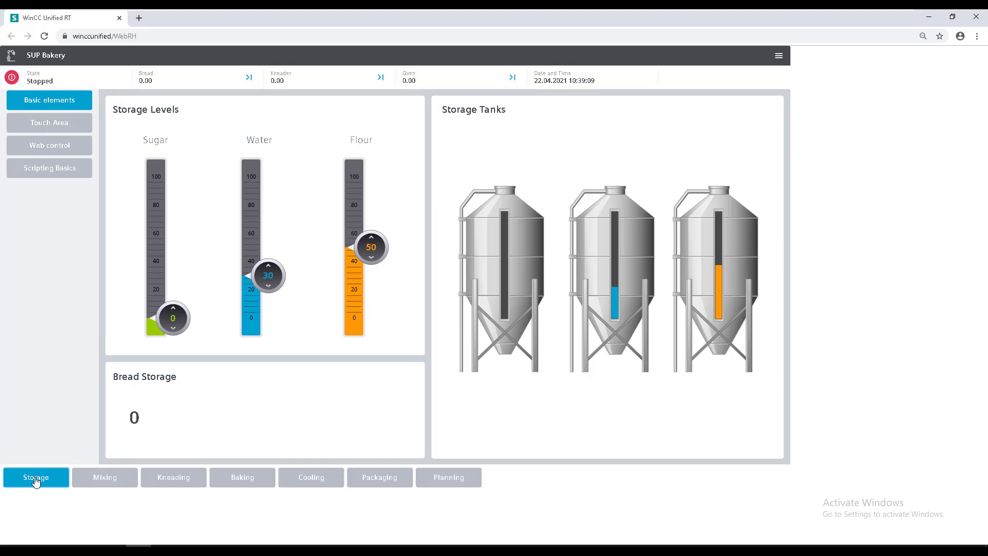
drag(173, 319, 176, 221)
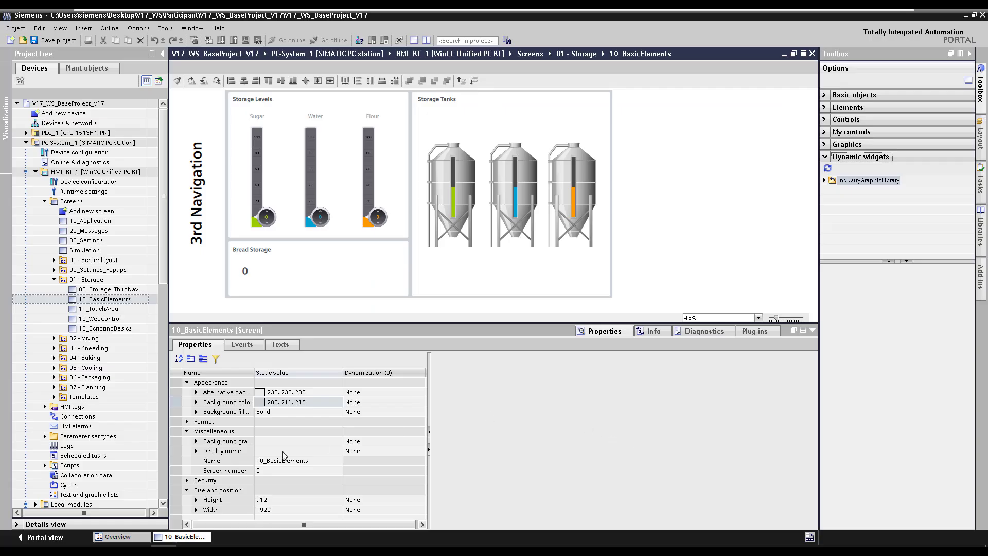
In File Explorer, show the Documents folder alongside the UserFiles folder of the V17_WS_BaseProject_V17 project
click(68, 528)
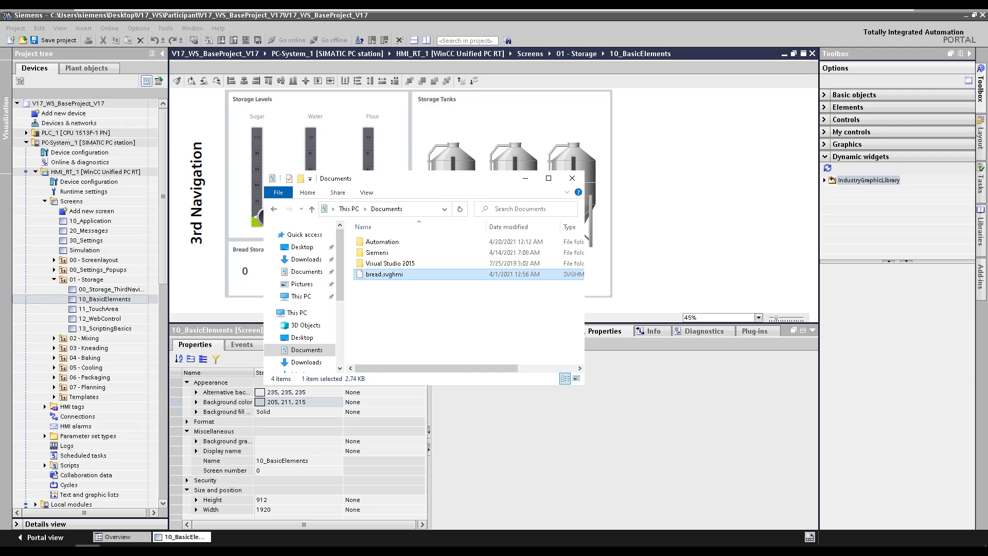
click(157, 528)
drag(400, 180, 200, 114)
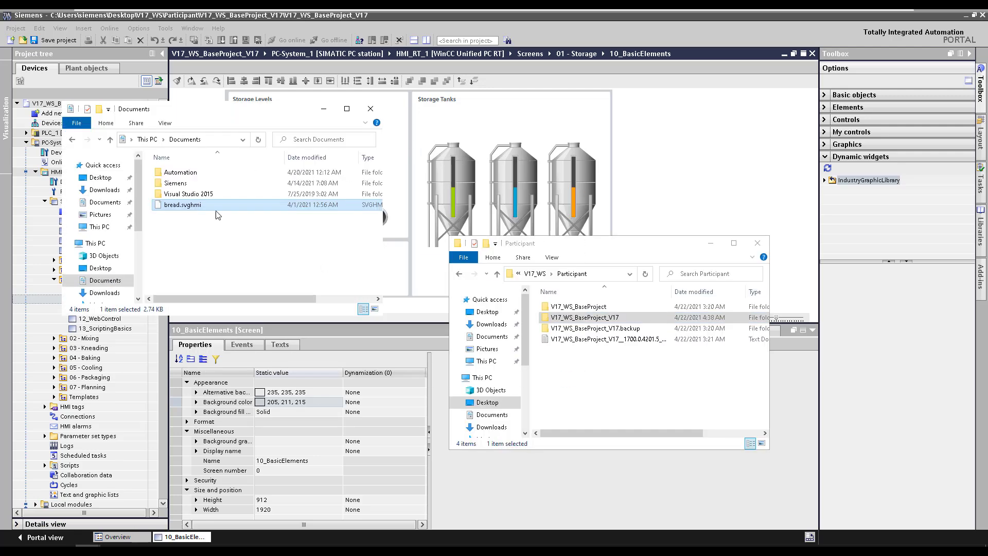
double_click(573, 318)
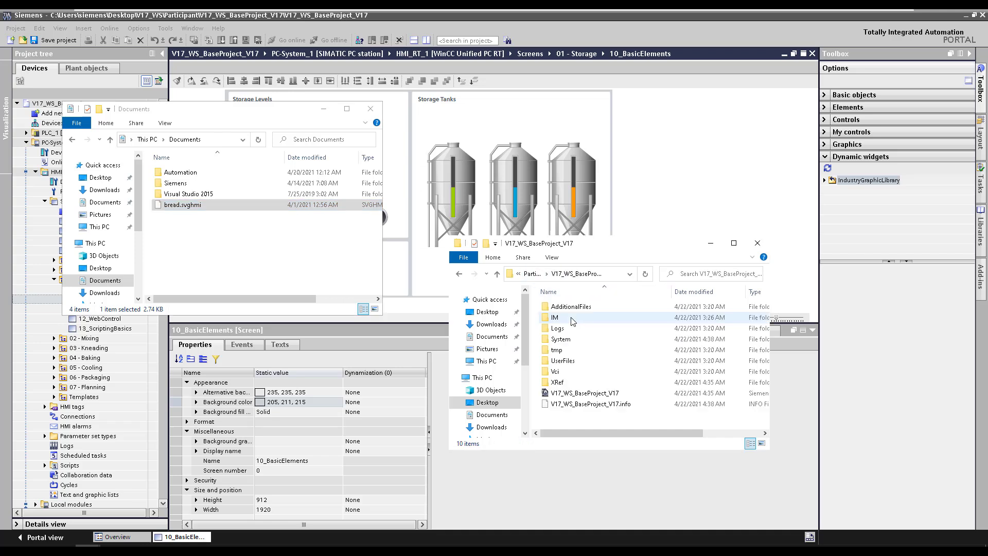
double_click(578, 362)
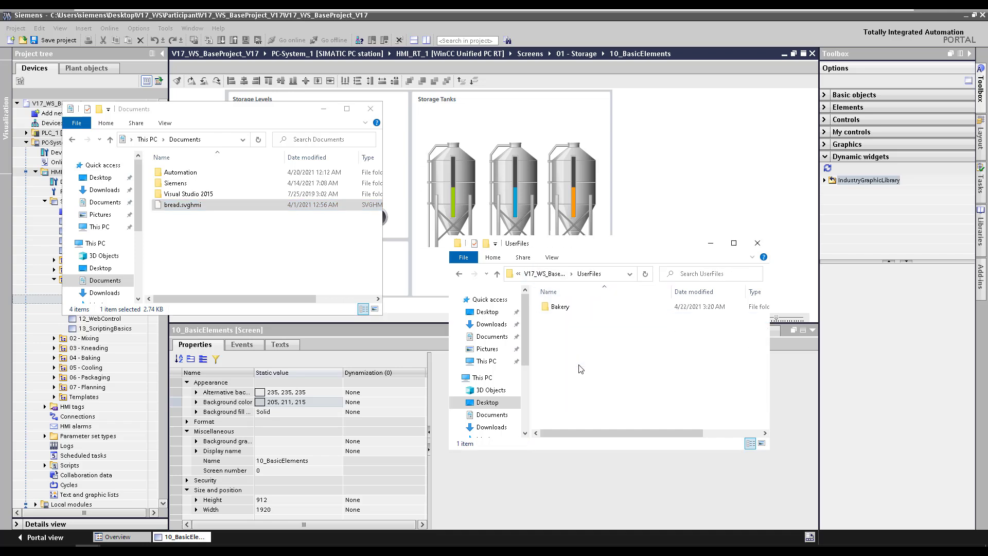
Create a folder named SvgControls inside the project's UserFiles folder
right_click(576, 350)
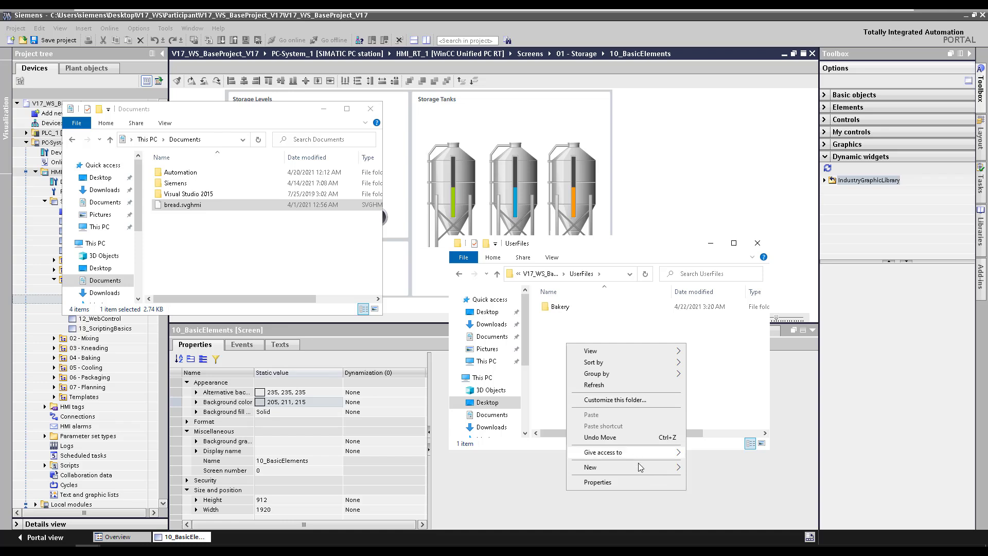
mouse_move(641, 467)
click(716, 375)
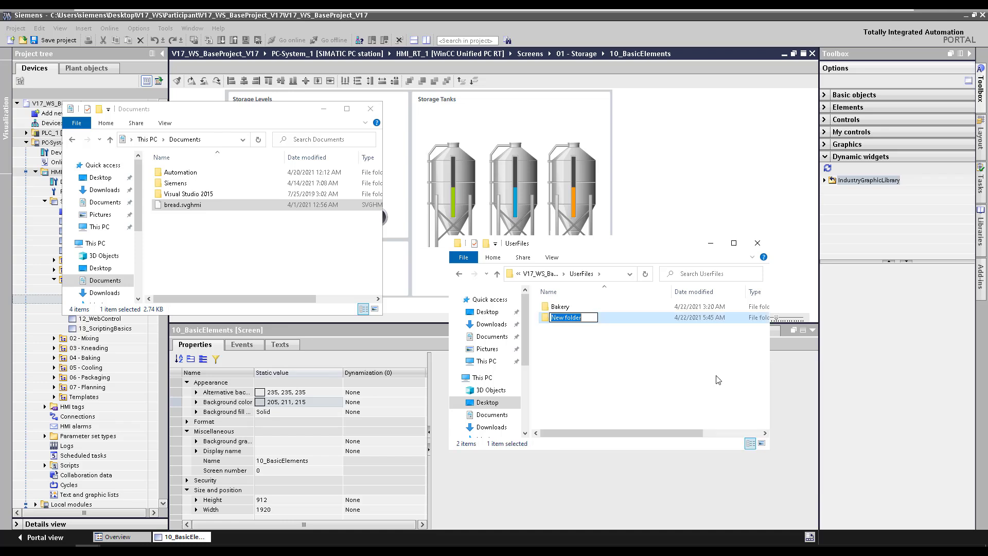
text(SvgControls)
key(Return)
Move bread.svghmi from Documents into the SvgControls folder, and refresh the dynamic widgets in TIA Portal
double_click(584, 319)
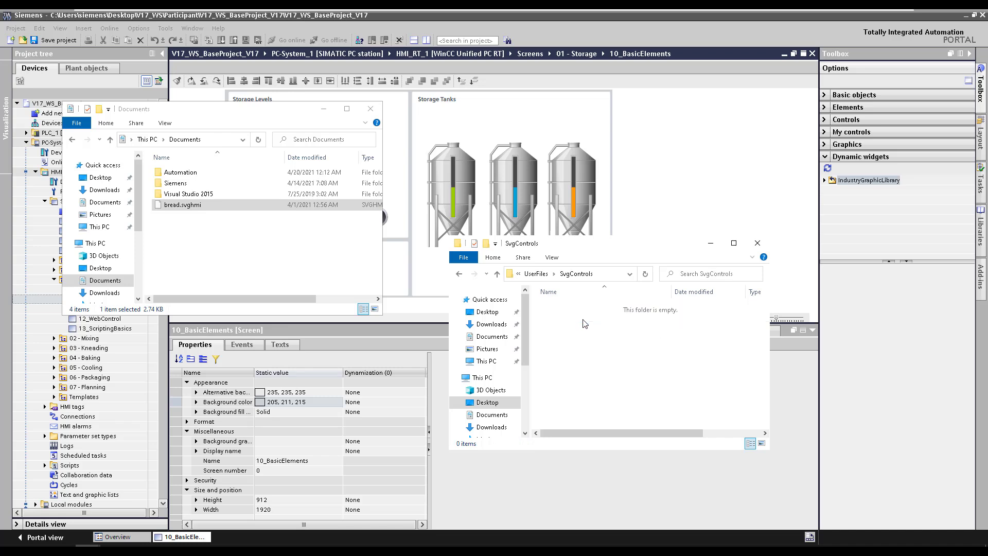
drag(201, 204, 593, 380)
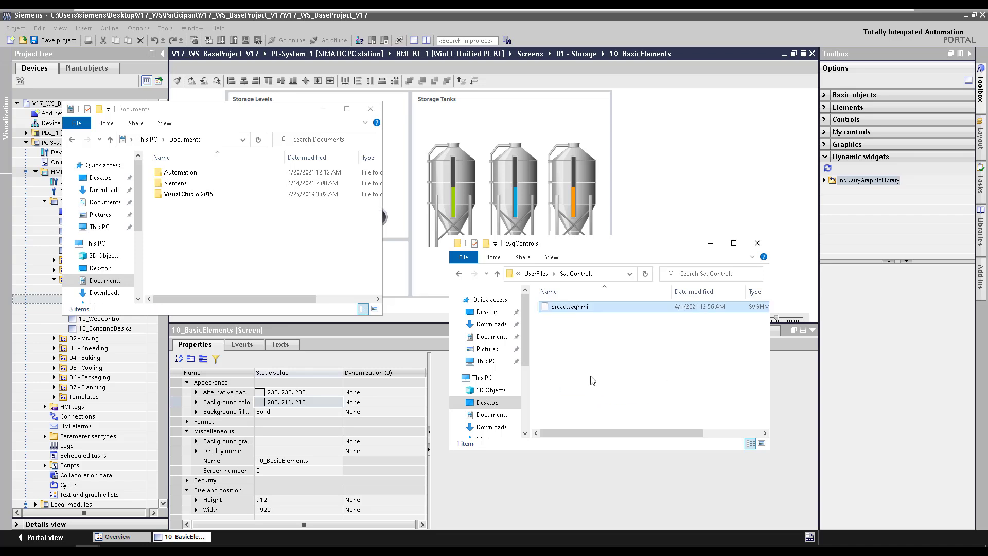
click(710, 243)
click(371, 109)
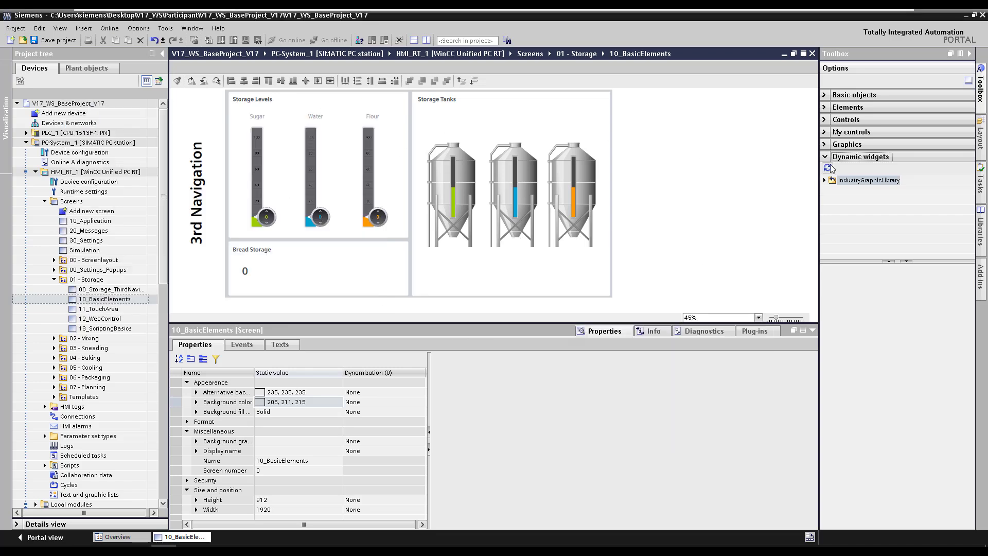
click(827, 168)
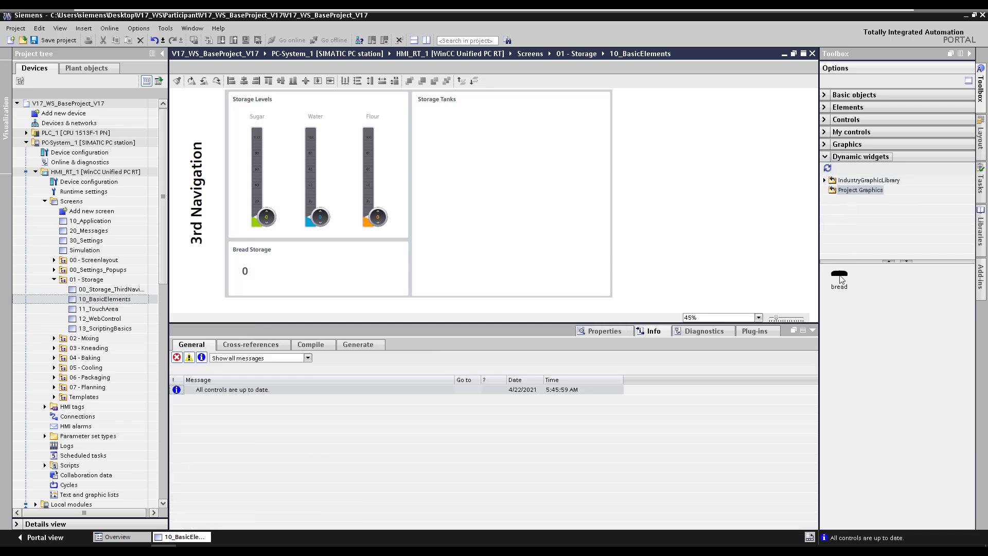
Place the bread dynamic widget beside the number field in the Bread Storage area and expand its miscellaneous Interface properties
drag(843, 278, 338, 272)
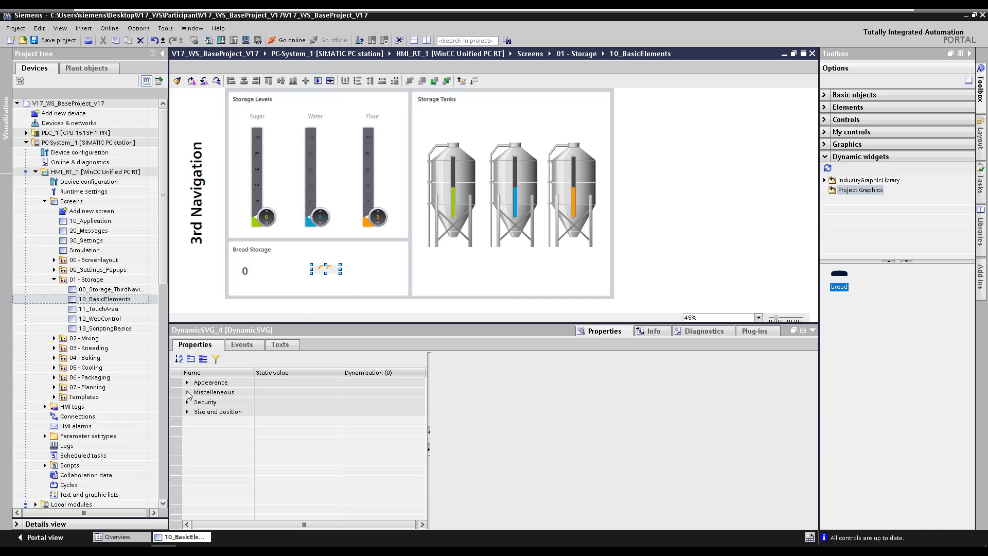
click(187, 393)
click(196, 412)
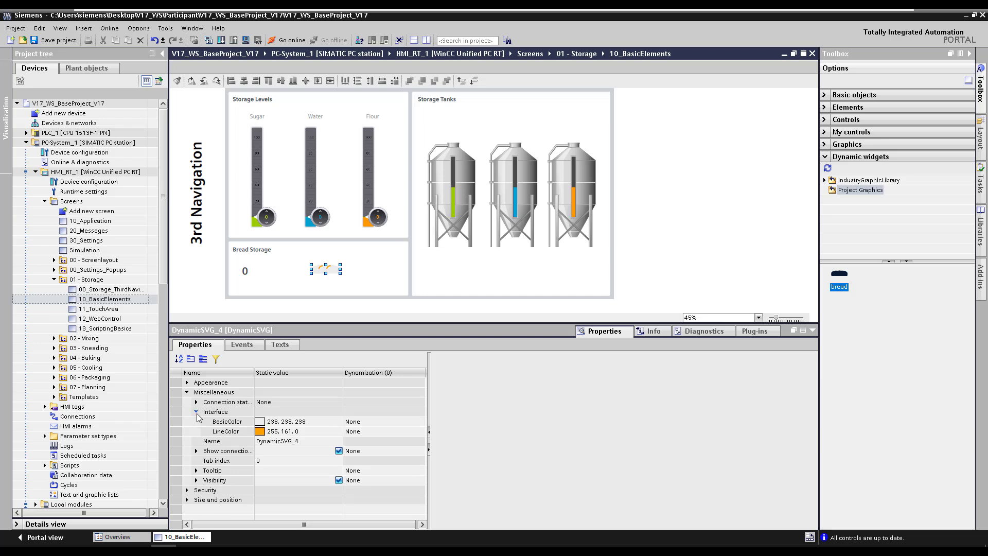
Dynamize the bread widget's BasicColor with a tag and assign the Bread tag
click(327, 423)
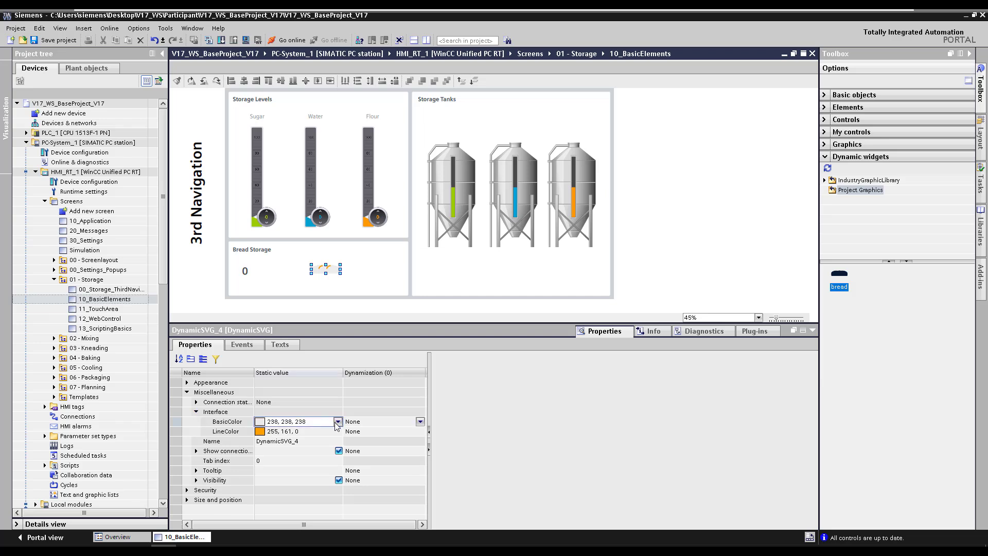
click(420, 422)
click(416, 444)
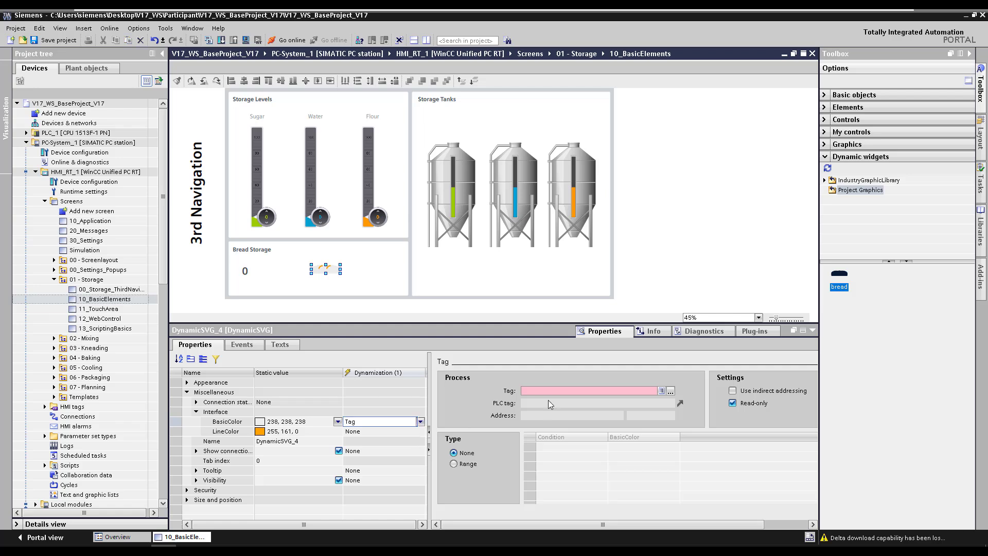
click(553, 390)
text(brea)
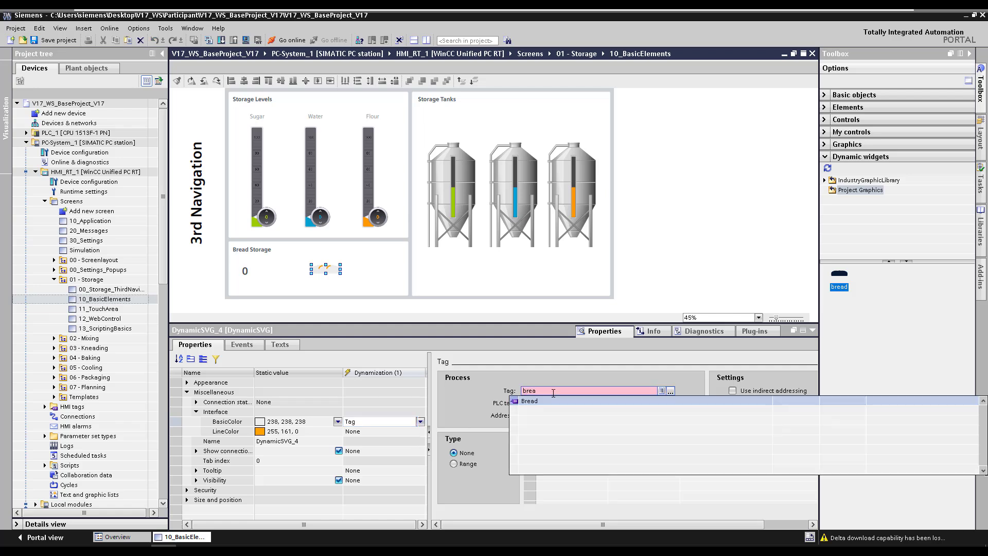
key(Return)
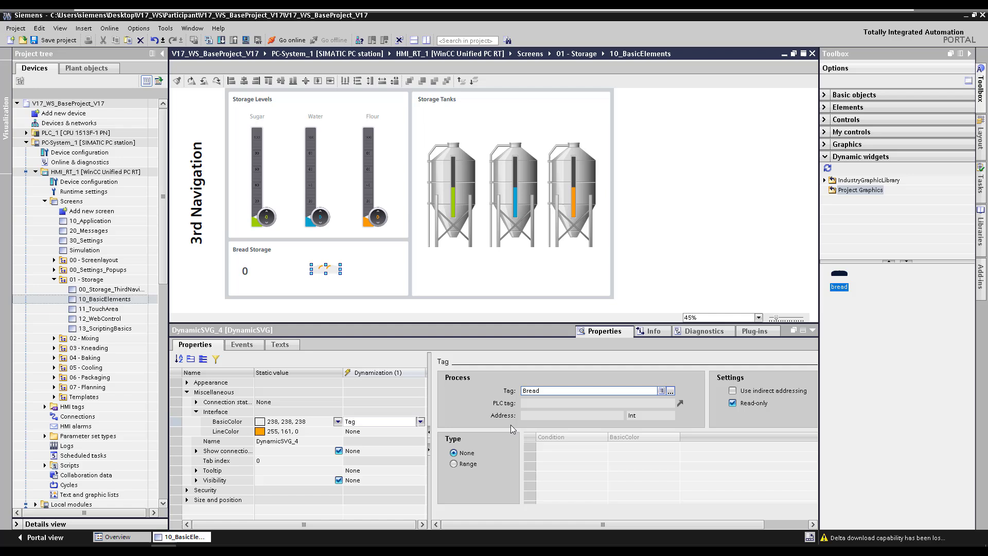
Switch the BasicColor dynamization to Range and set condition 0 to the light yellow colour 249, 240, 180
click(454, 464)
click(553, 447)
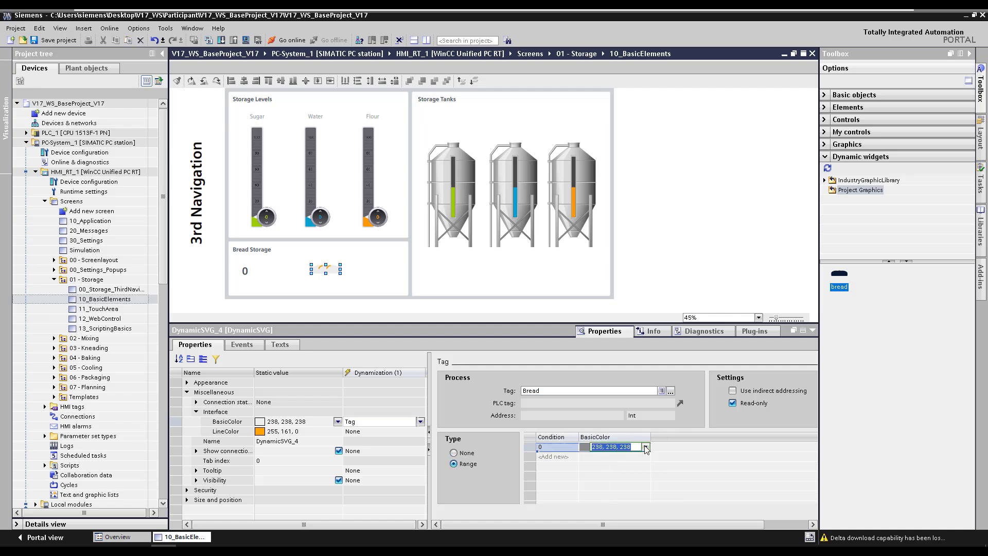
click(646, 447)
click(643, 502)
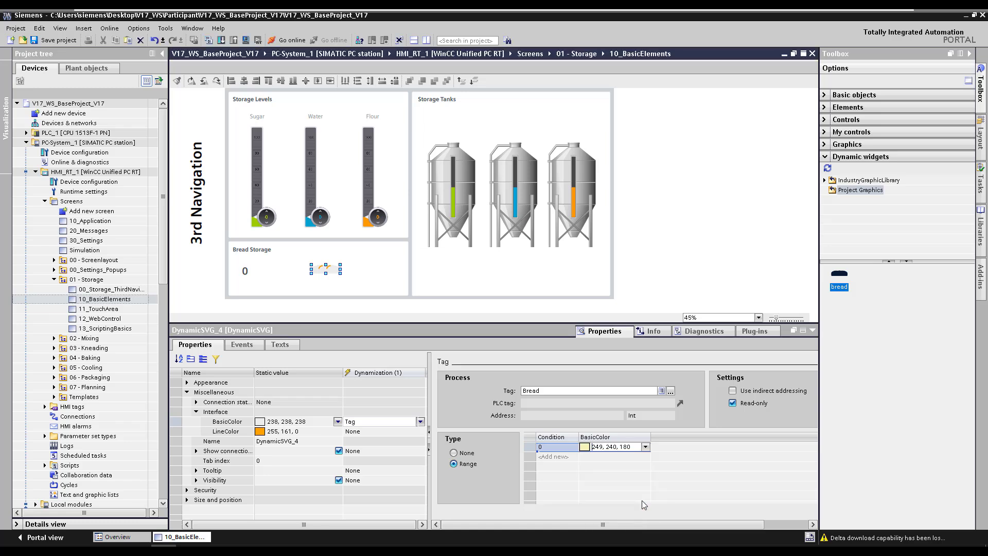
Add BasicColor condition 1 with colour 242, 207, 160 and condition 2 with a brown colour
click(566, 457)
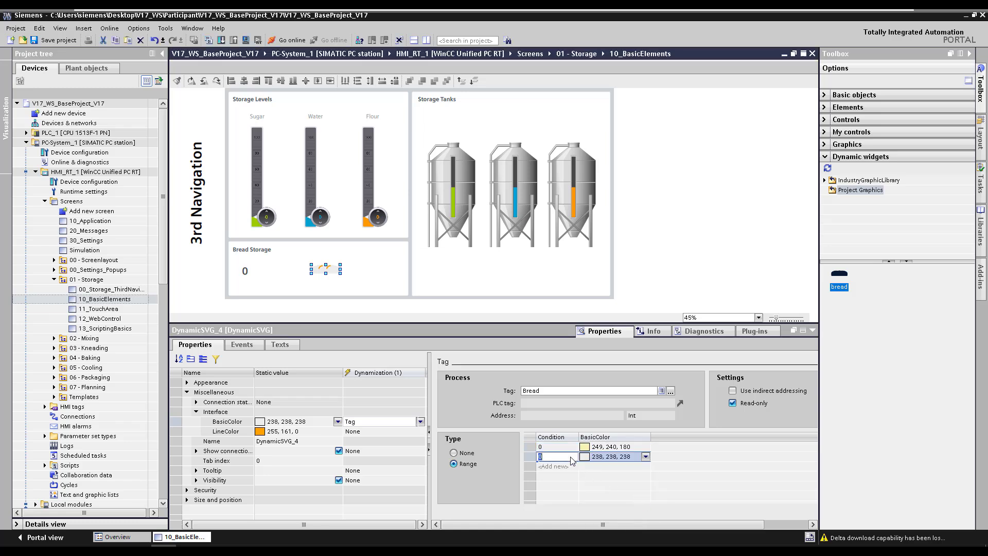
text(1)
click(646, 457)
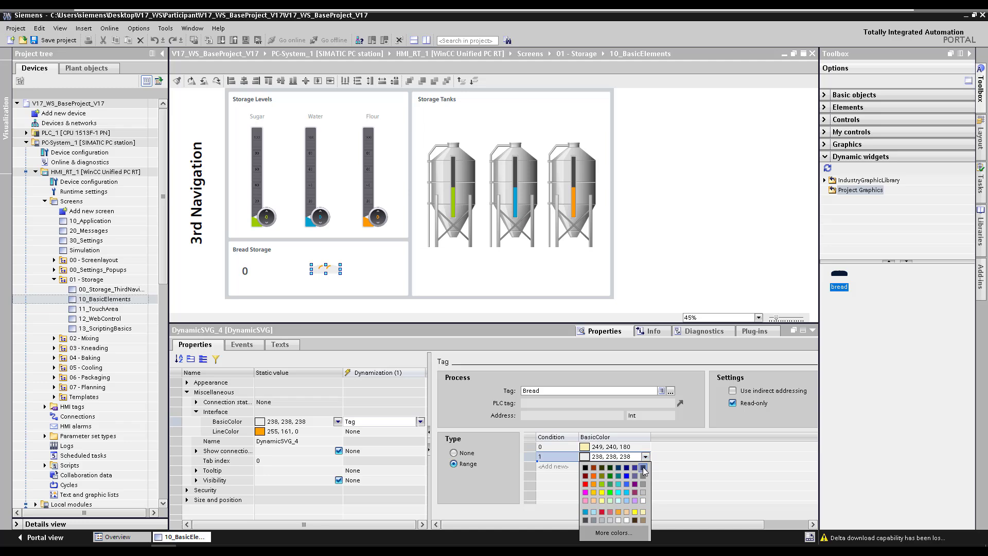
click(627, 510)
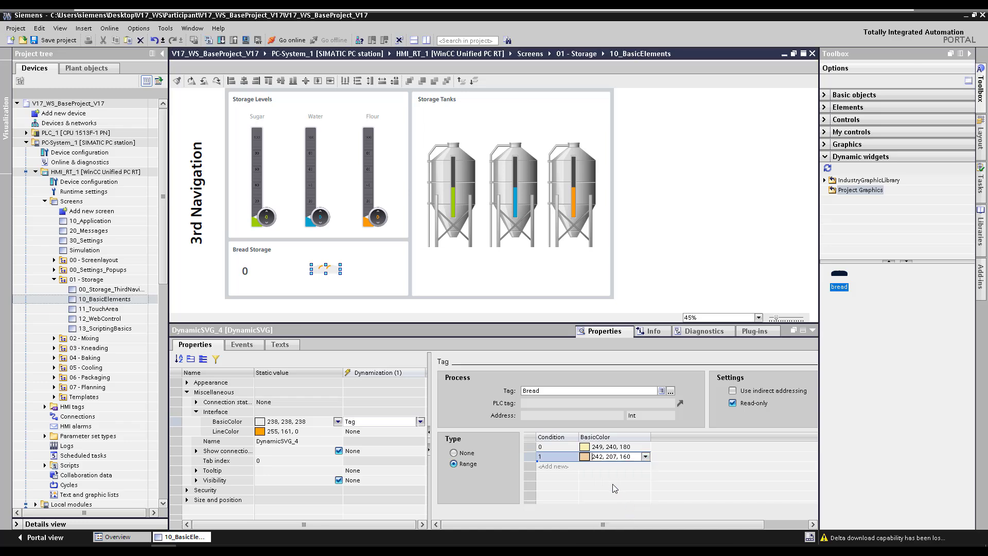
click(573, 465)
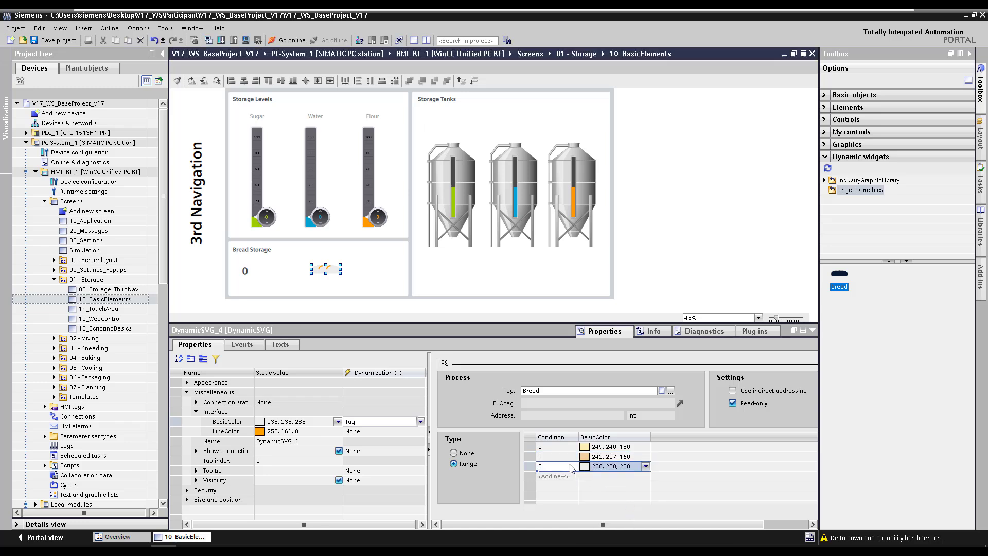
text(2)
click(646, 468)
click(647, 446)
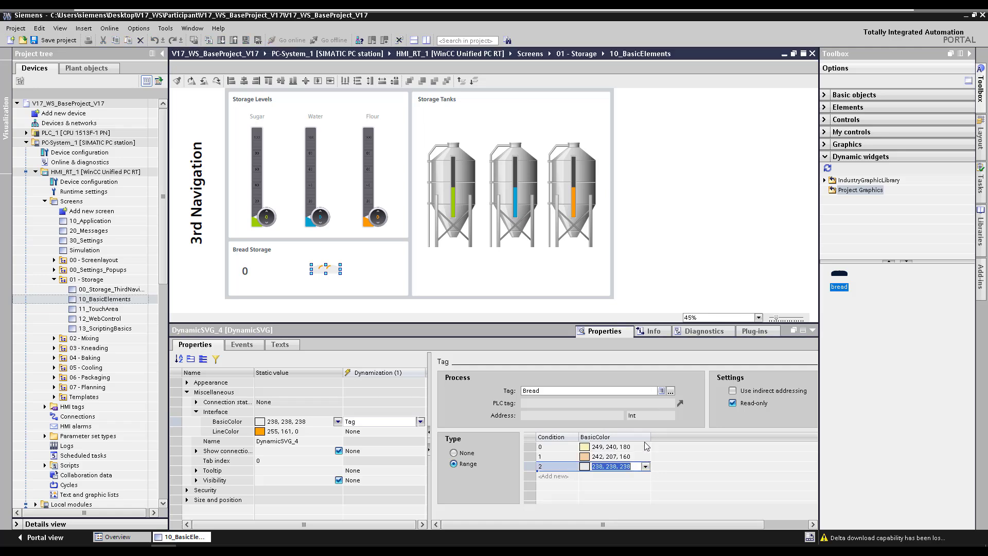
Dynamize the bread widget's LineColor with a tag and assign the Bread tag
click(369, 433)
click(370, 433)
click(370, 449)
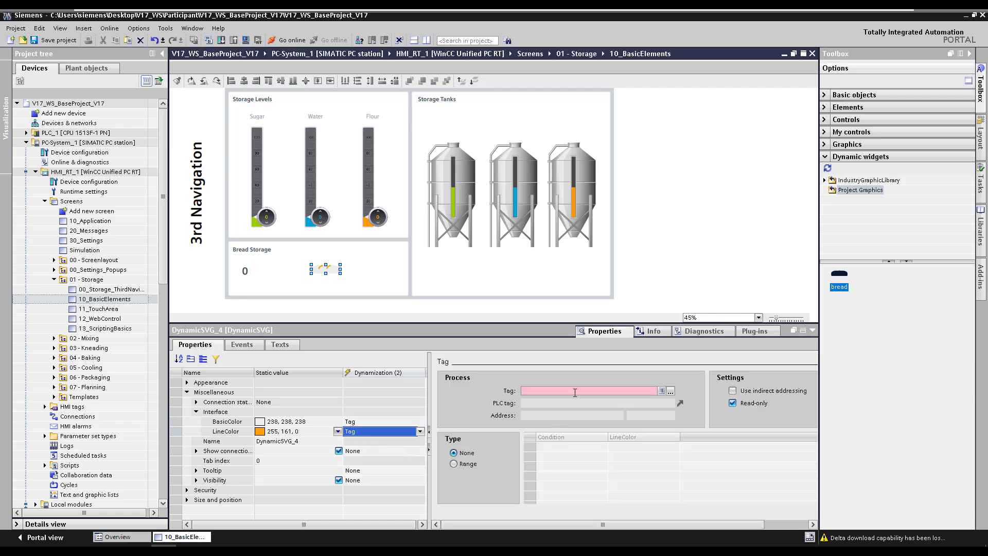
click(575, 392)
text(bre)
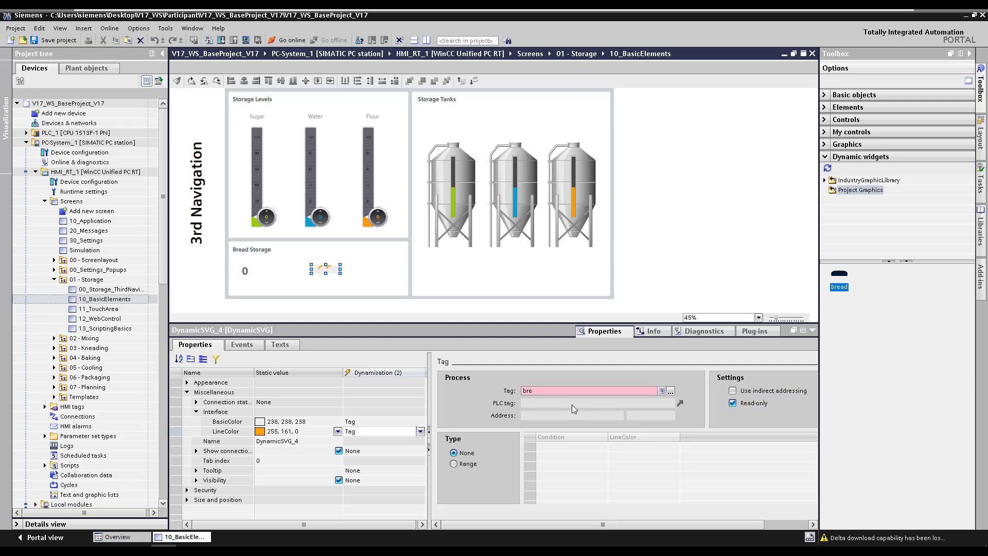
text(ad)
key(Return)
Switch the LineColor dynamization to Range and add the conditions 0, 1 and 2
click(468, 464)
click(555, 447)
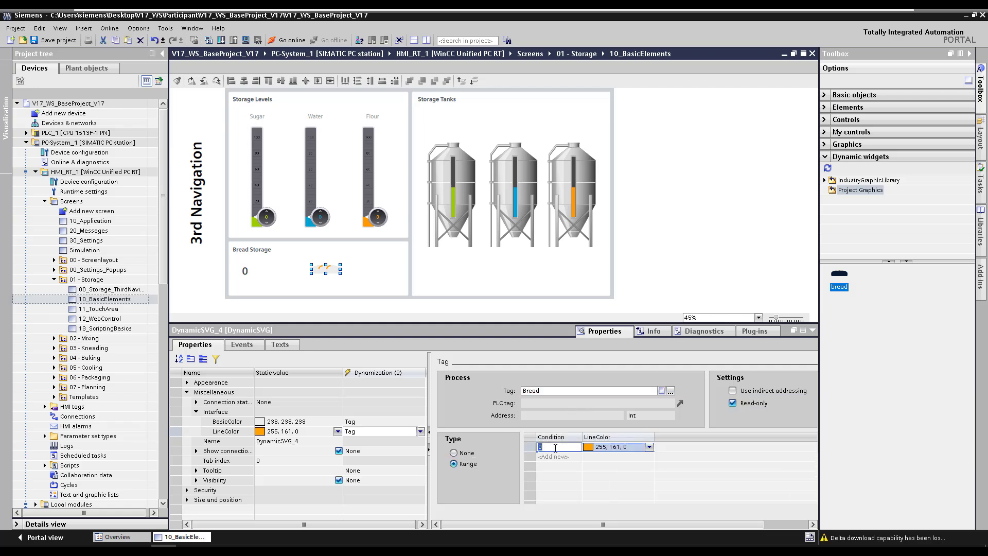
click(579, 455)
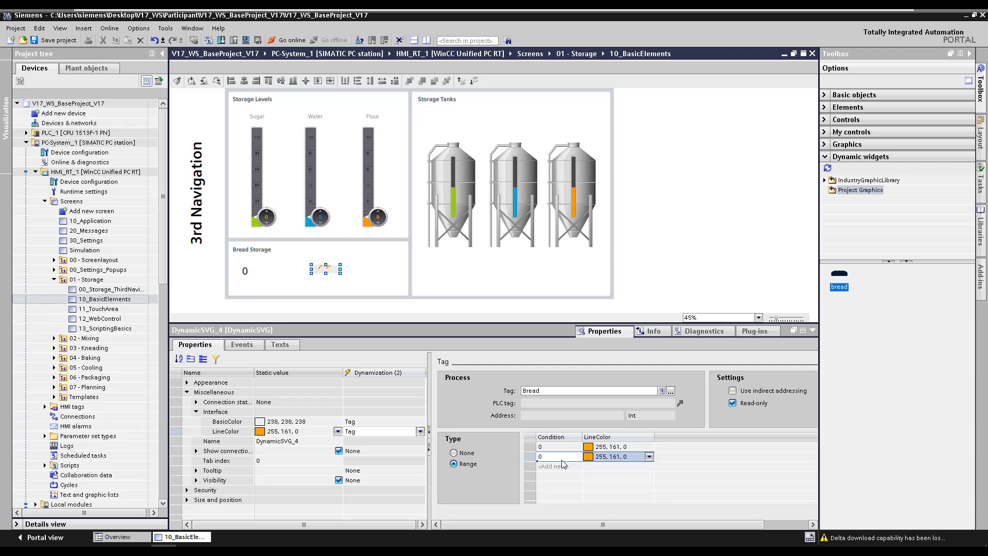
text(1)
click(566, 469)
text(2)
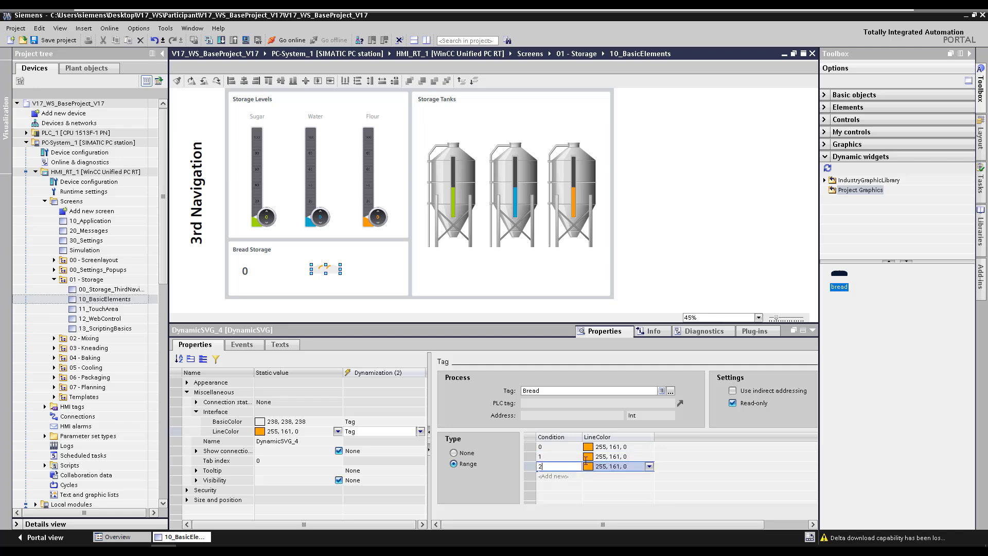
Set the LineColor to yellow 253, 253, 34 for condition 0, orange 247, 169, 44 for condition 1 and dark brown for condition 2
click(650, 447)
click(650, 446)
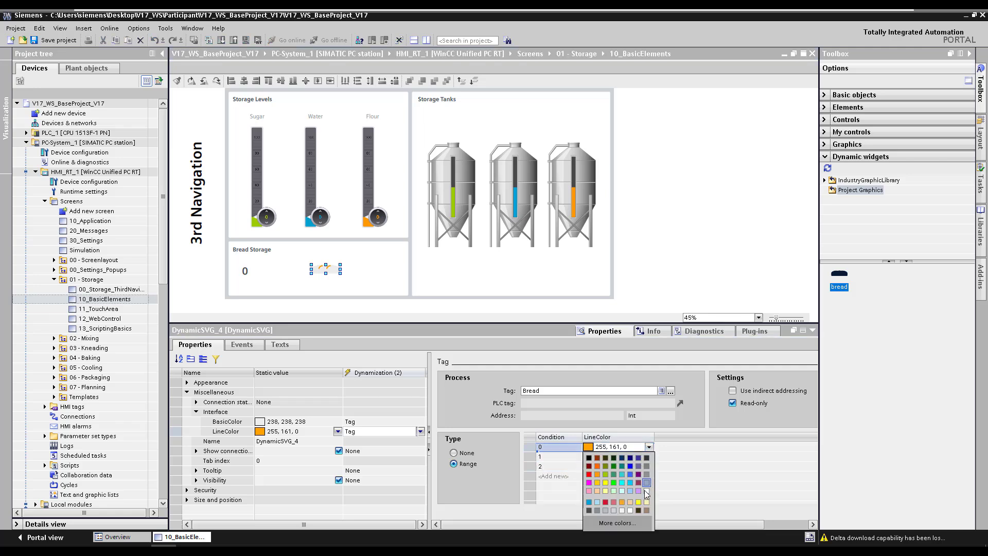
click(639, 502)
click(649, 457)
click(649, 457)
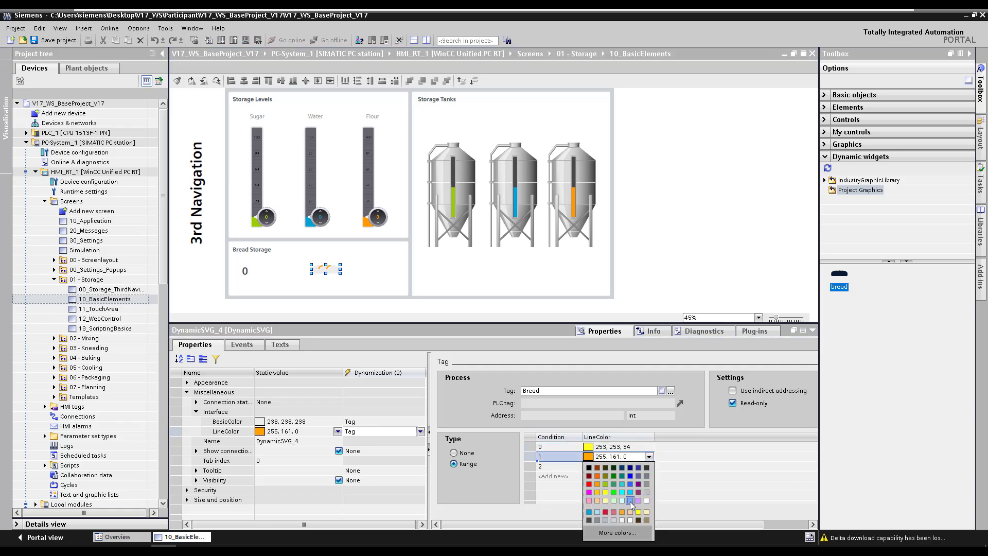
click(630, 500)
click(648, 467)
click(648, 467)
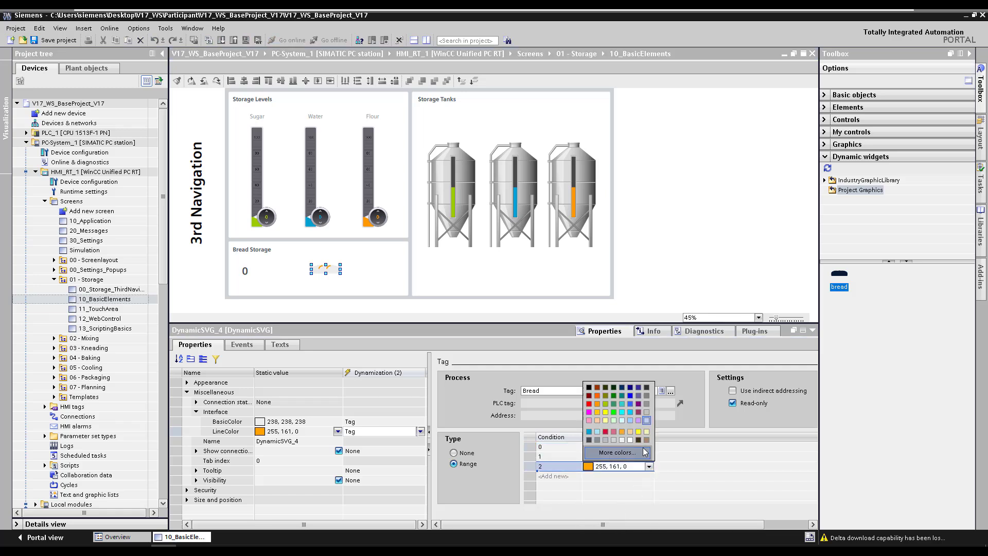
click(638, 440)
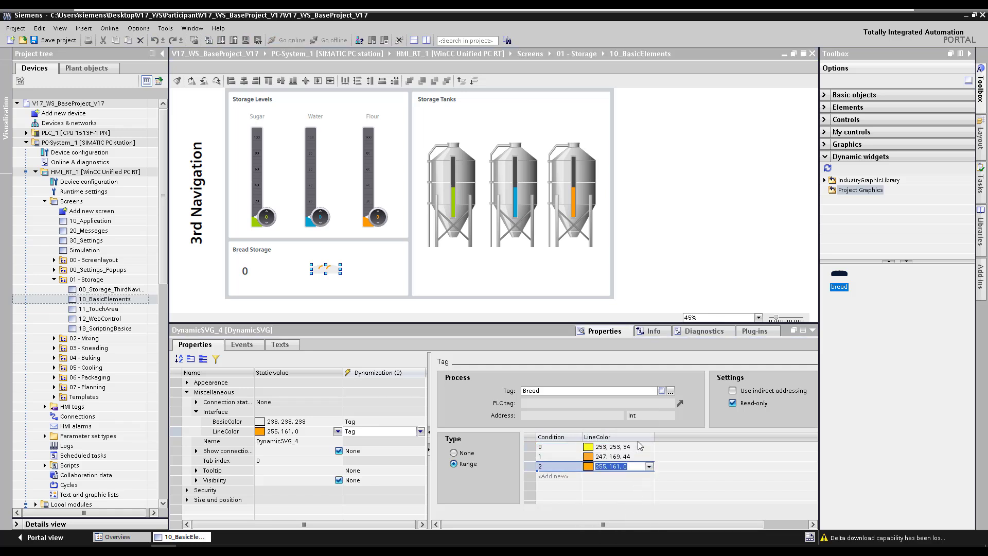
Start the simulation of HMI_RT_1 and load it with a full download and runtime start
click(149, 174)
click(246, 40)
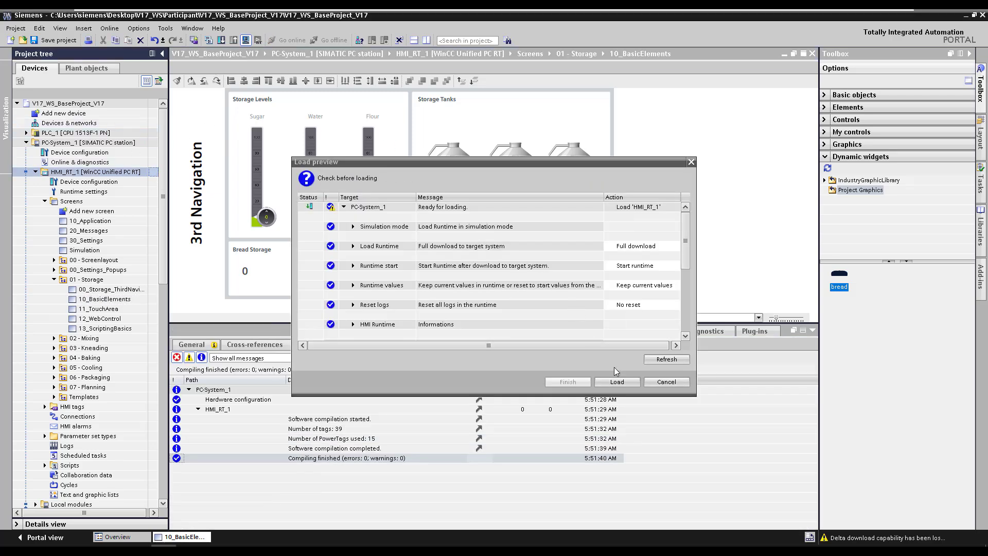
click(621, 382)
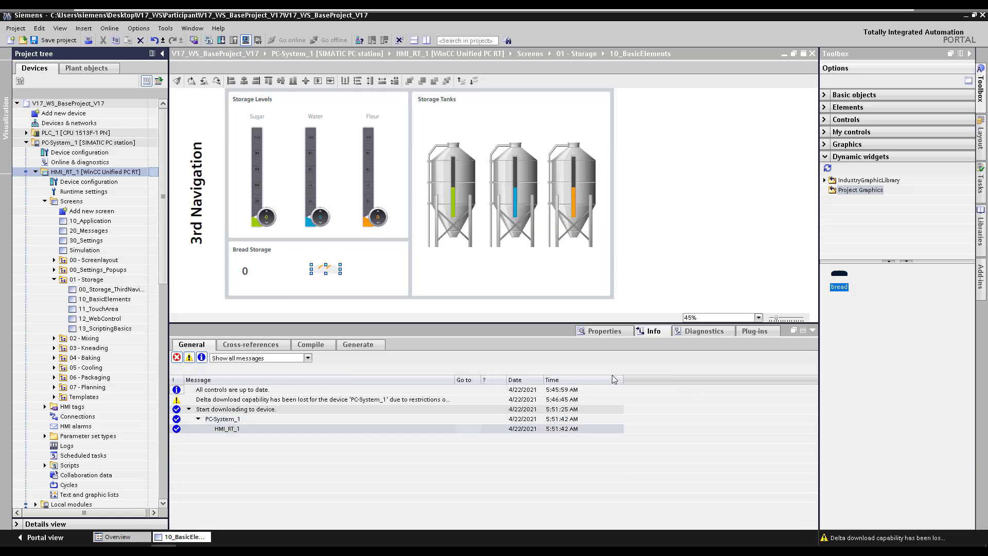
Switch to the browser, sign in to WinCC Unified RT with the saved user name and password, and open the Storage screen
click(138, 545)
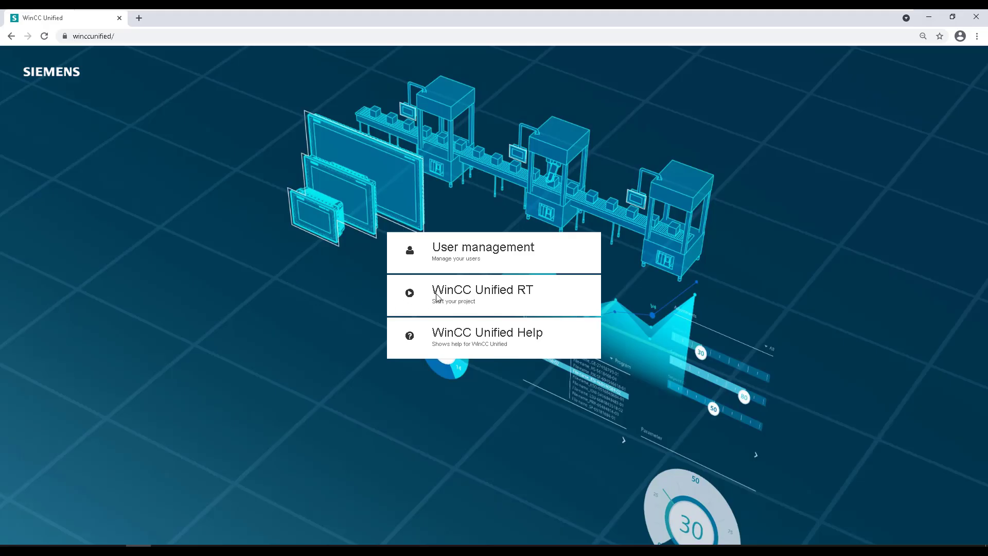
click(436, 297)
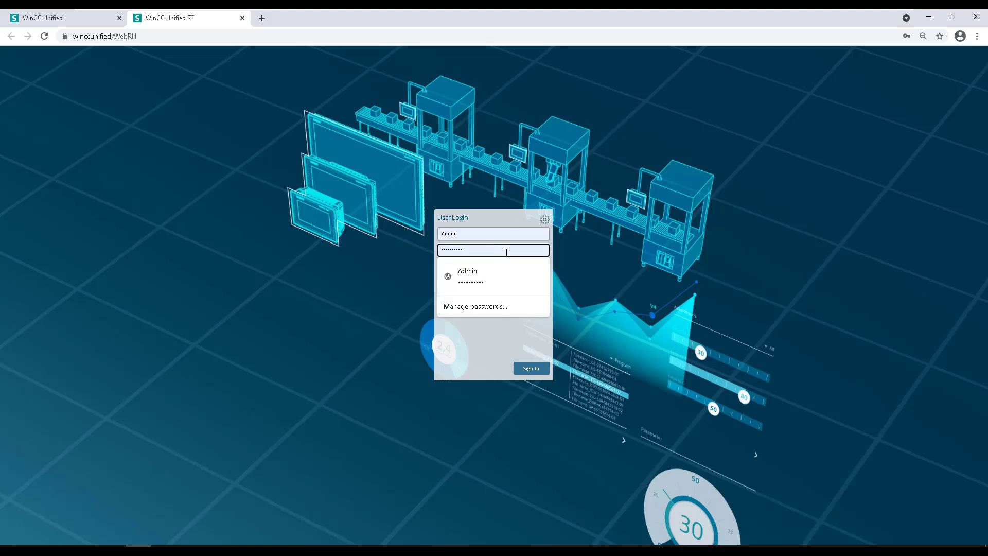
click(513, 276)
click(537, 369)
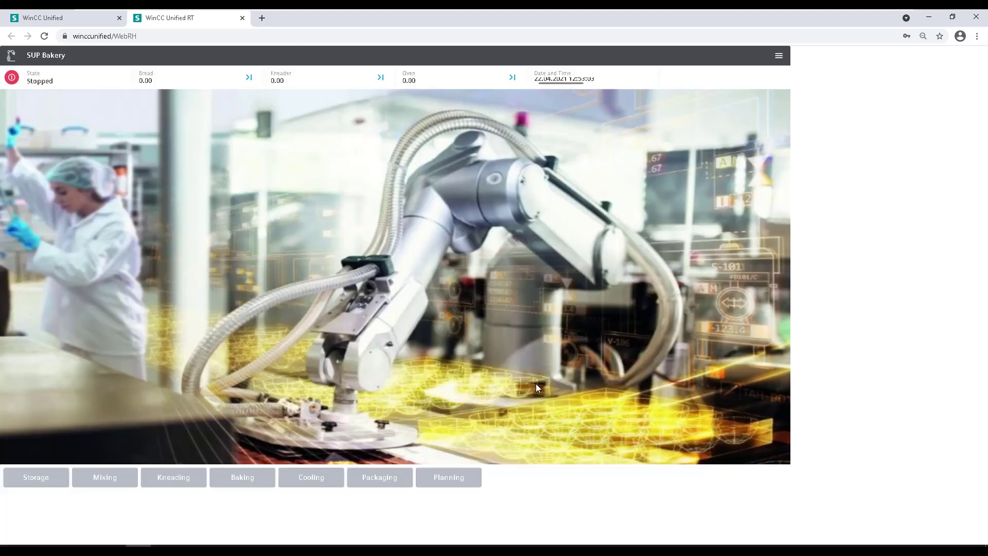
click(21, 479)
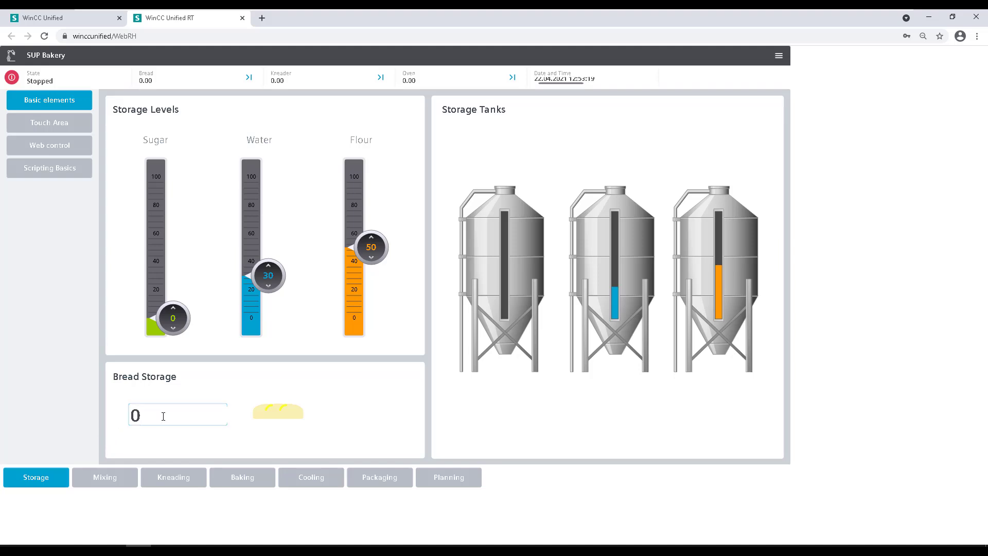
Test the bread widget's colours by entering 1 and then 2 in the Bread Storage field
click(163, 416)
text(1)
key(Return)
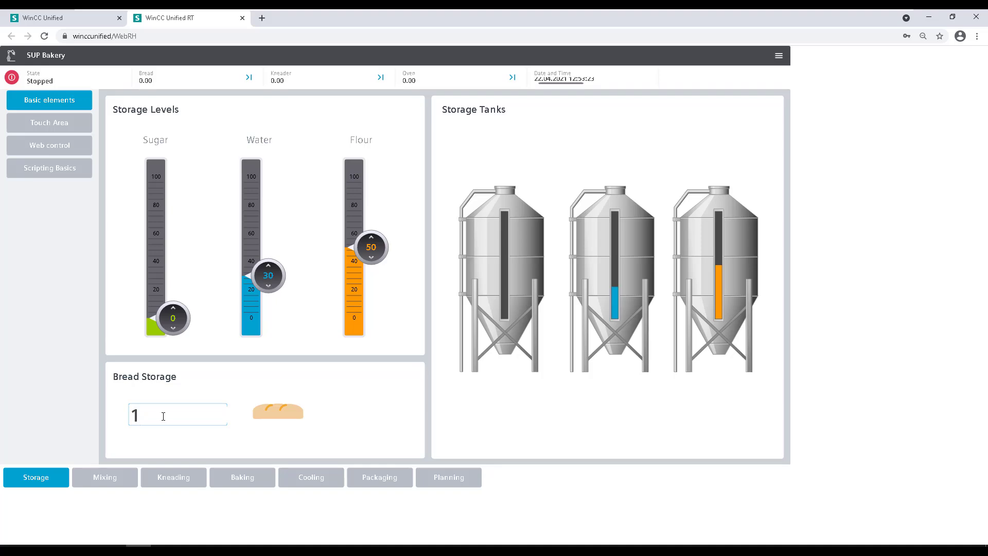
click(163, 416)
text(2)
key(Return)
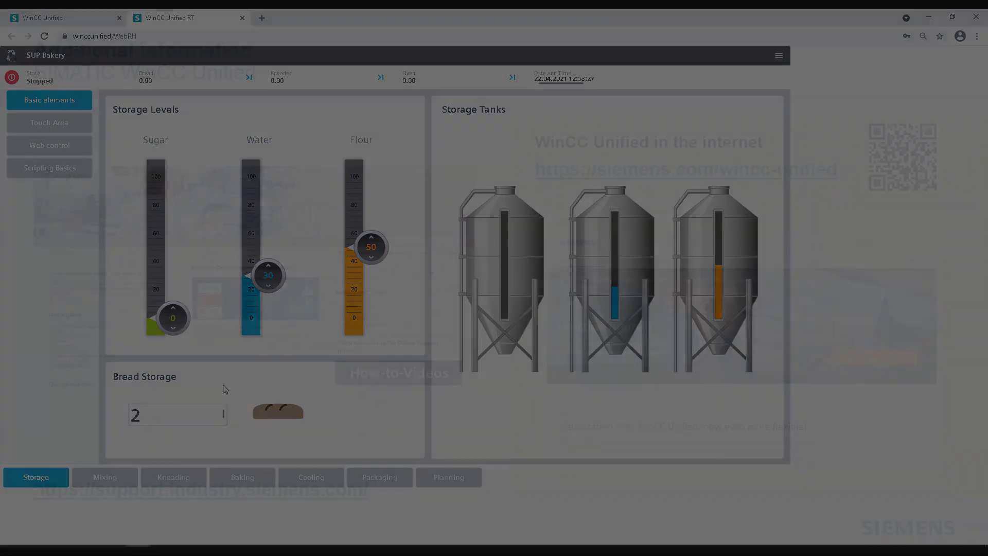